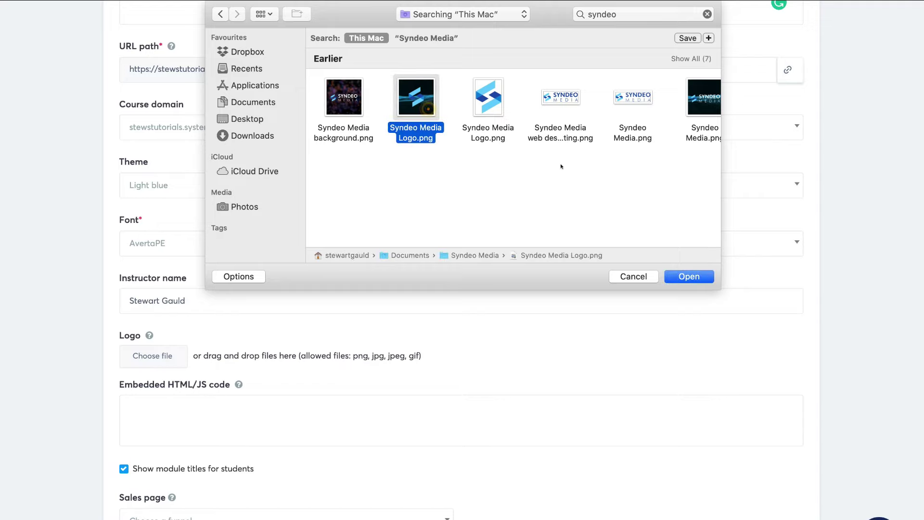
Upload Syndeo Media Logo.png as the course logo and save the new course.
left_click(689, 276)
scroll(674, 269, "down", 2)
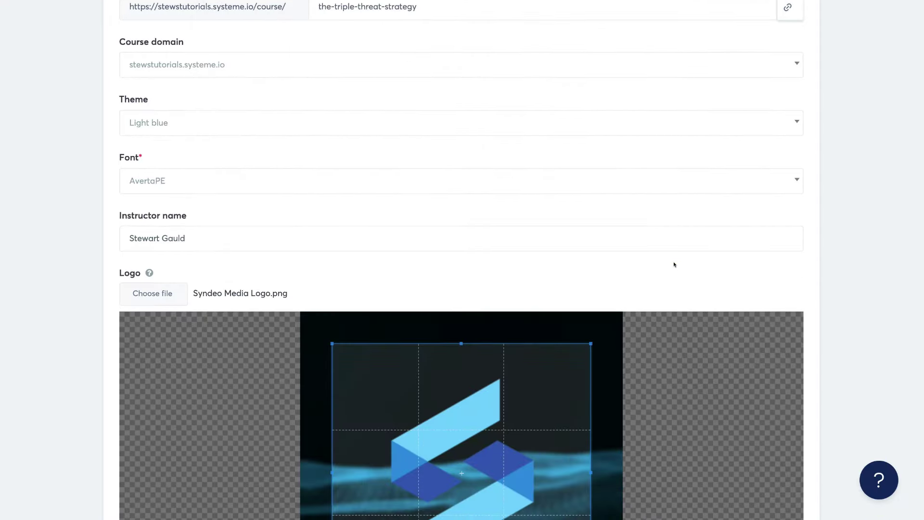
scroll(870, 305, "down", 3)
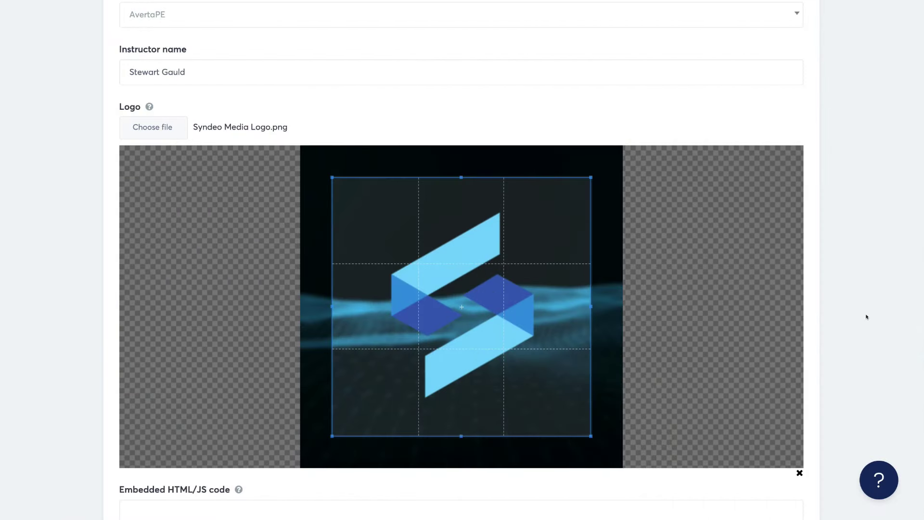
scroll(866, 316, "down", 4)
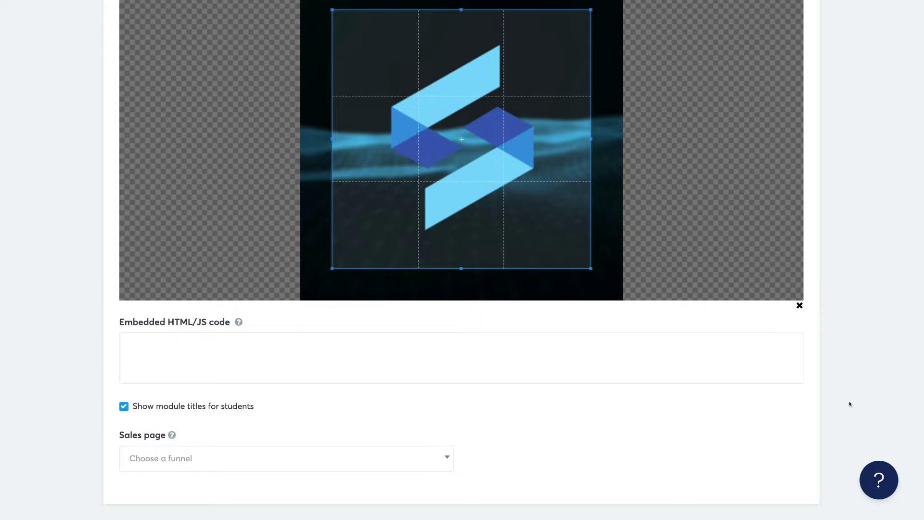
scroll(850, 403, "up", 15)
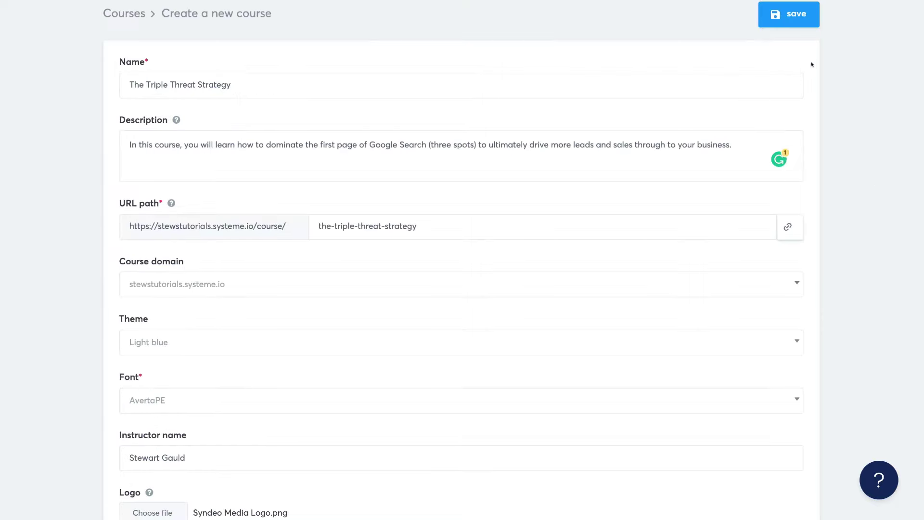
left_click(789, 17)
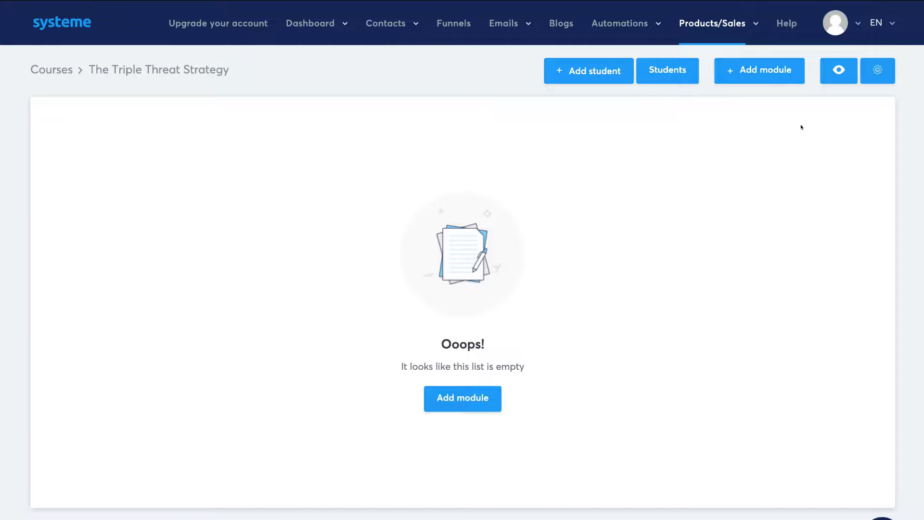
Add a first module named "Module 1: Introduction" to the course.
left_click(836, 75)
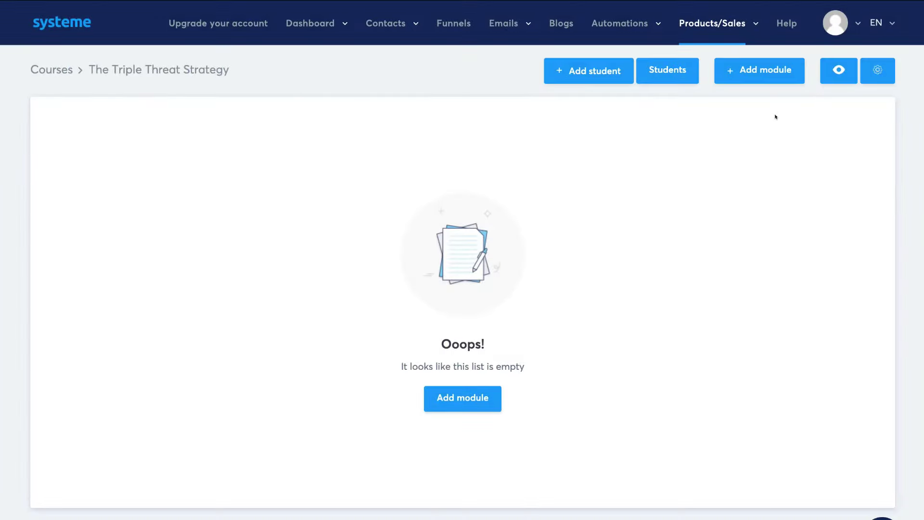
left_click(769, 70)
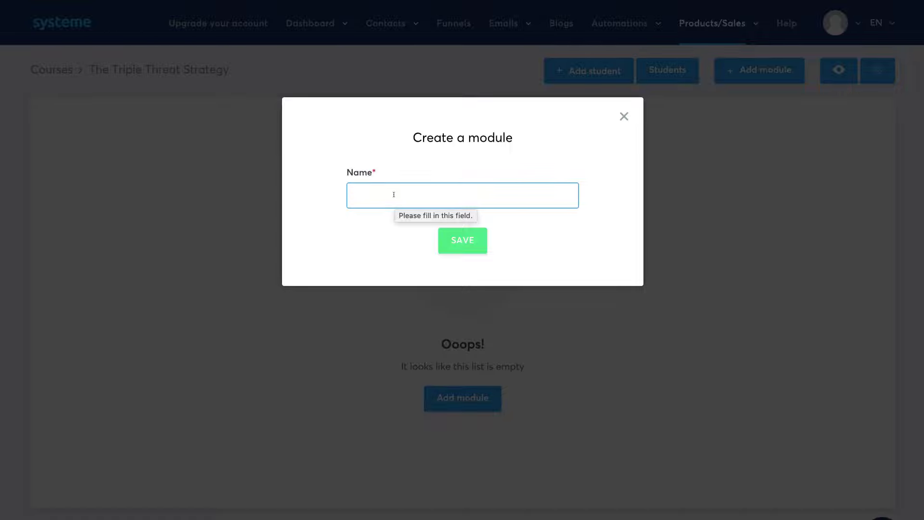
type("Module 1: Introduction")
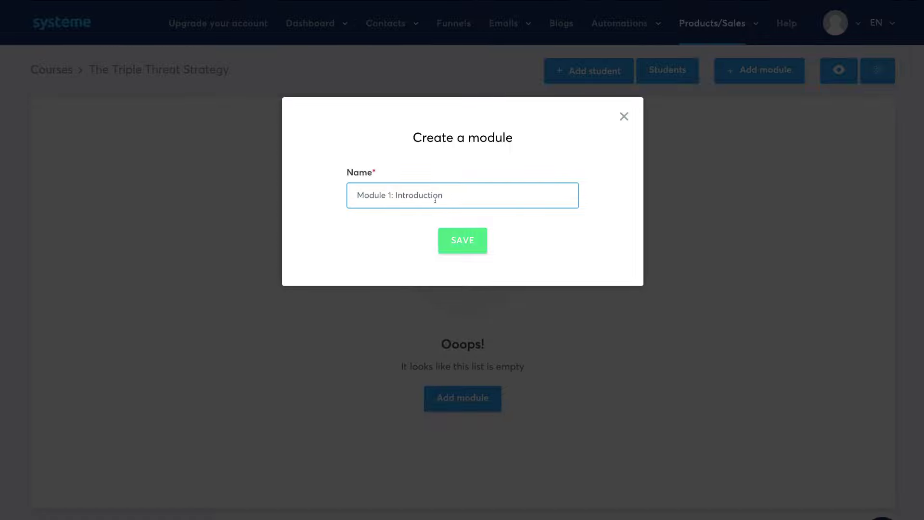
left_click(459, 248)
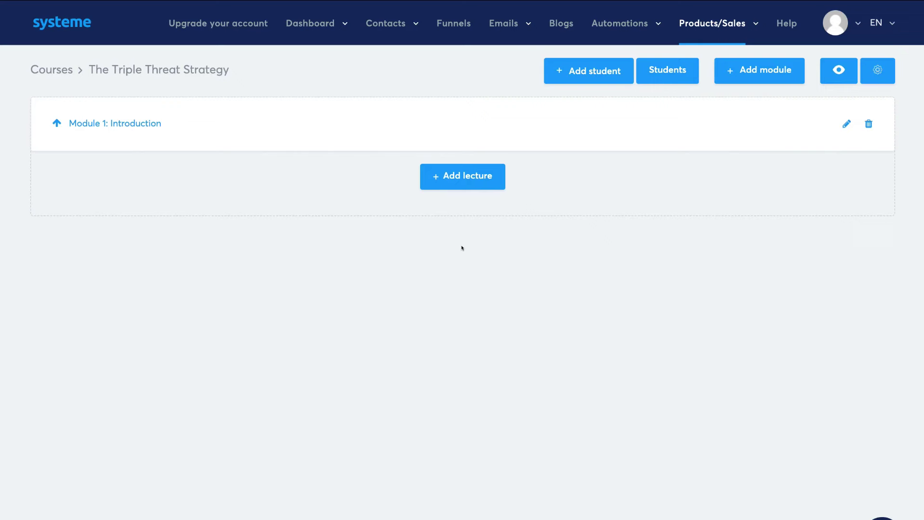
Add another module named "Module 2: Phase 1 Dominate Ads" to the course.
left_click(759, 72)
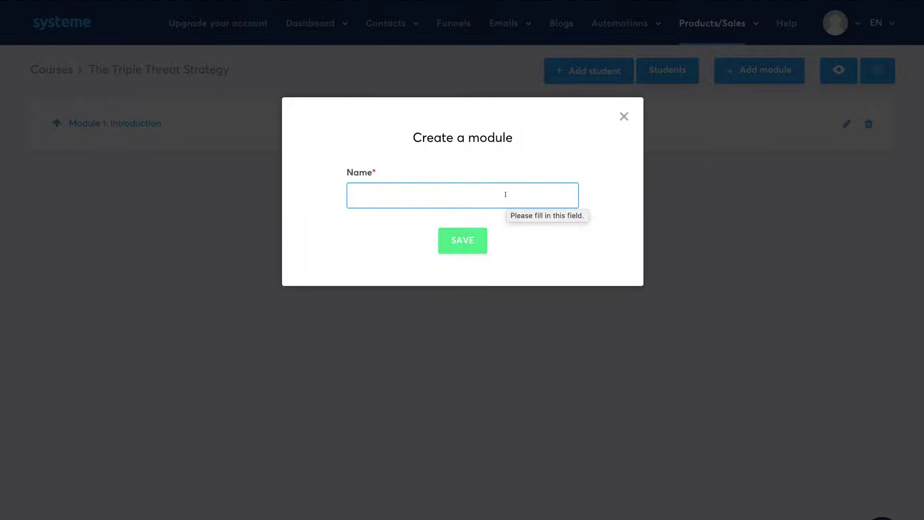
type("Module 2: Phase 1 Dominate Ads")
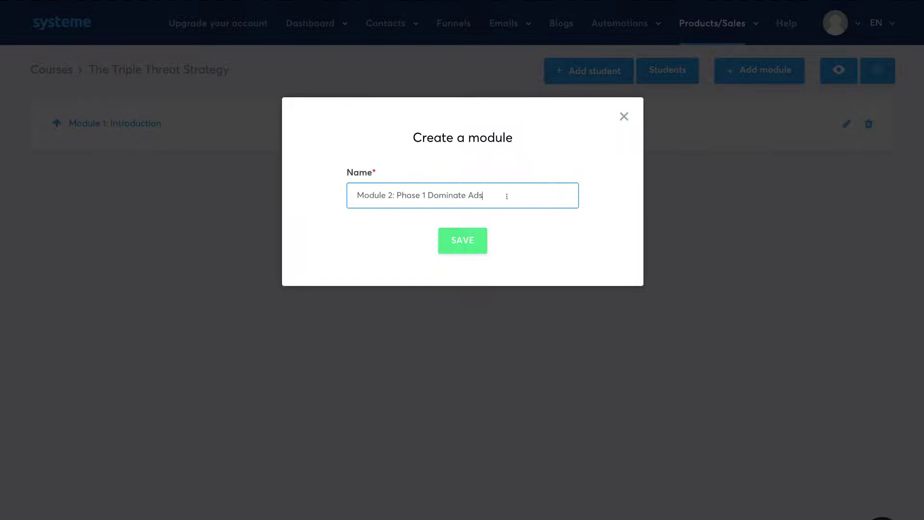
left_click(483, 239)
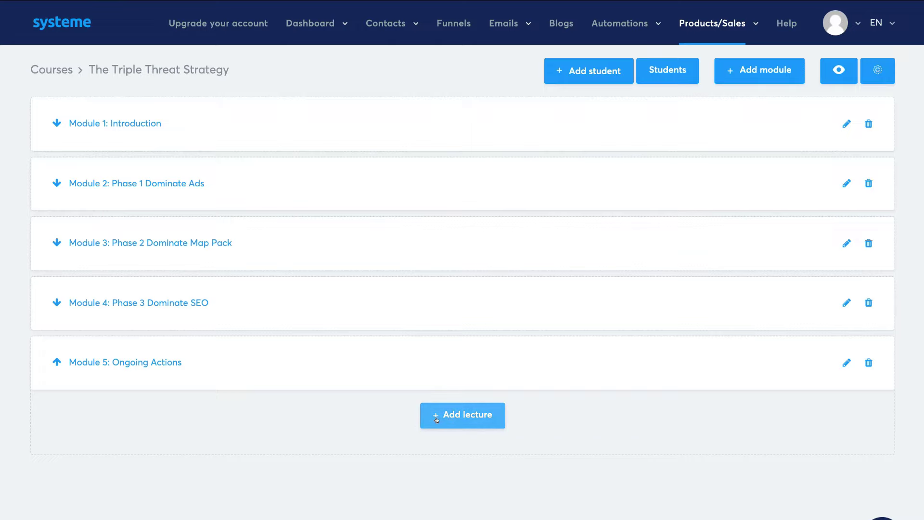
Create the lecture "1 - What is the Triple Threat Strategy?" under Module 5, keeping the video page template.
left_click(465, 416)
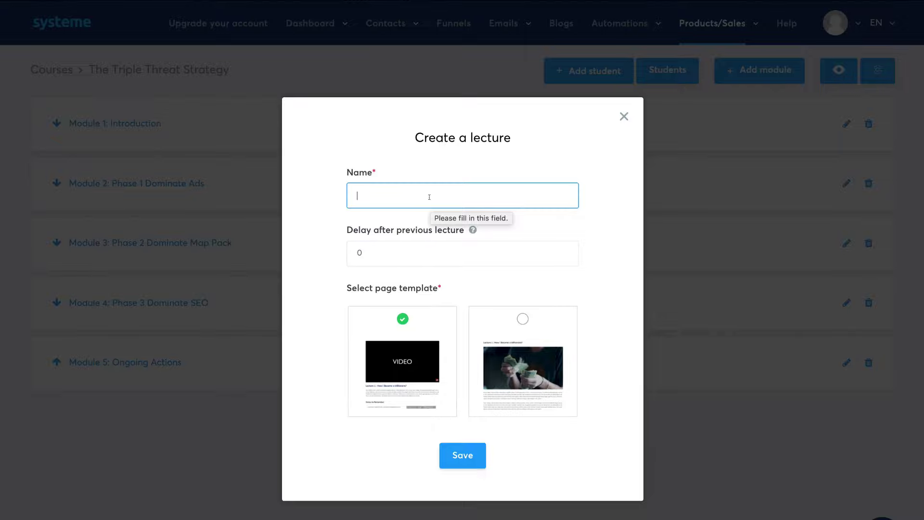
type("1 - What is the Triple Threat Strategy?")
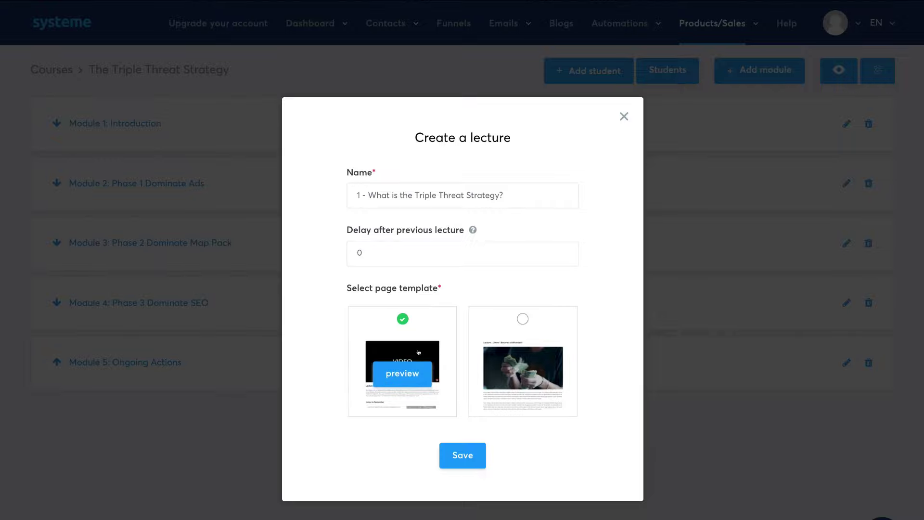
left_click(457, 456)
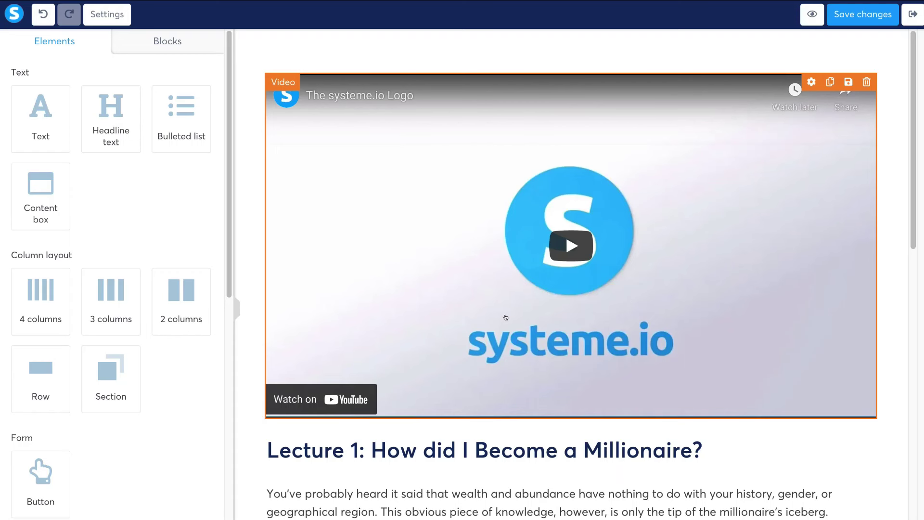
Insert a 2 columns layout between the "Notes to Remember" heading and its checklist on the lecture page.
scroll(553, 308, "down", 5)
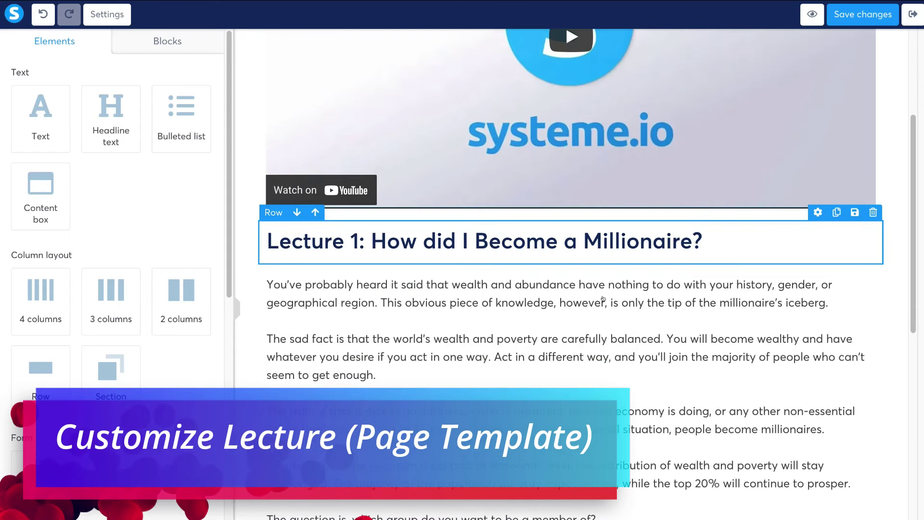
scroll(602, 298, "down", 4)
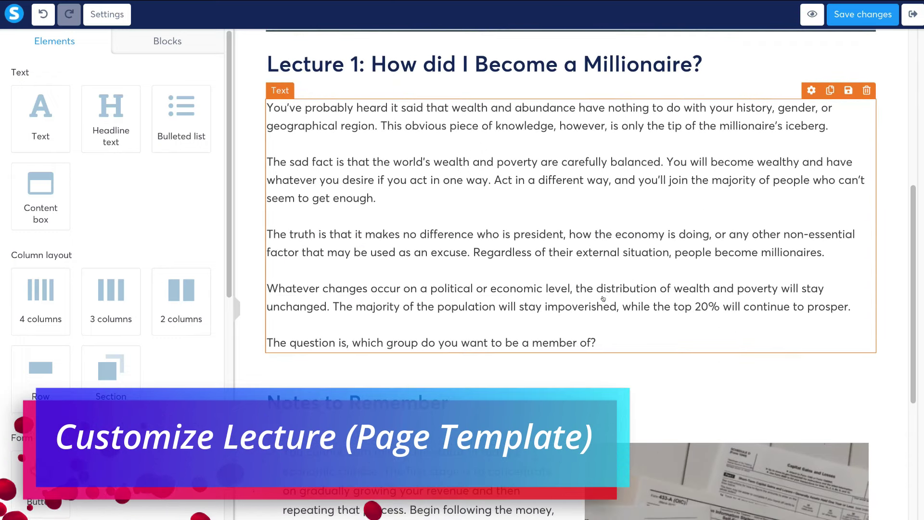
scroll(602, 299, "down", 4)
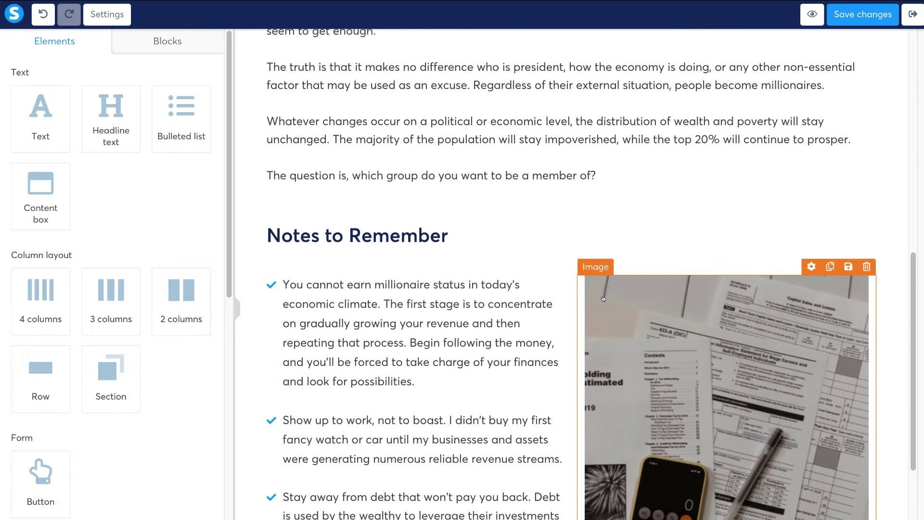
scroll(603, 298, "down", 3)
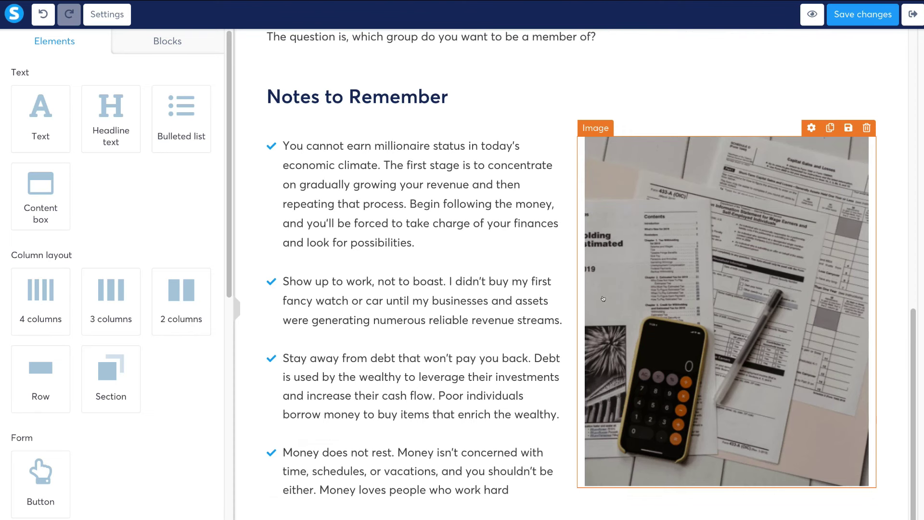
scroll(603, 299, "down", 3)
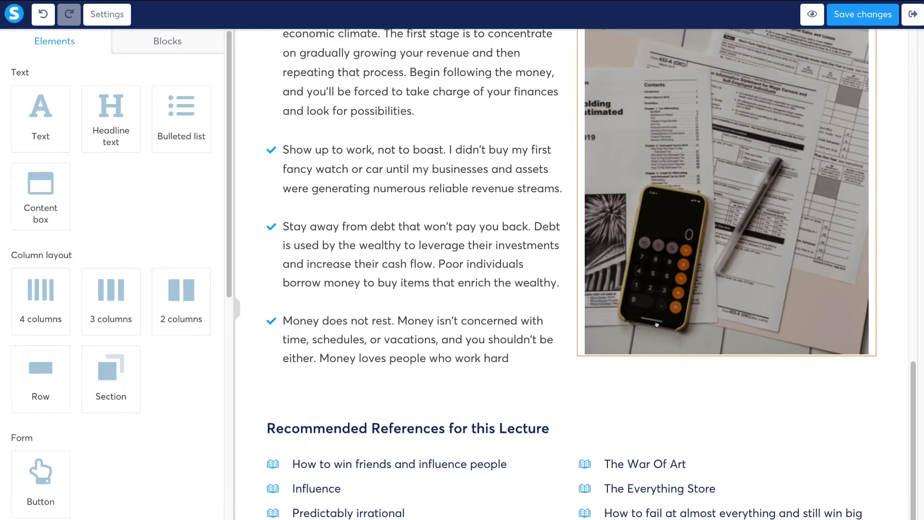
scroll(657, 325, "up", 3)
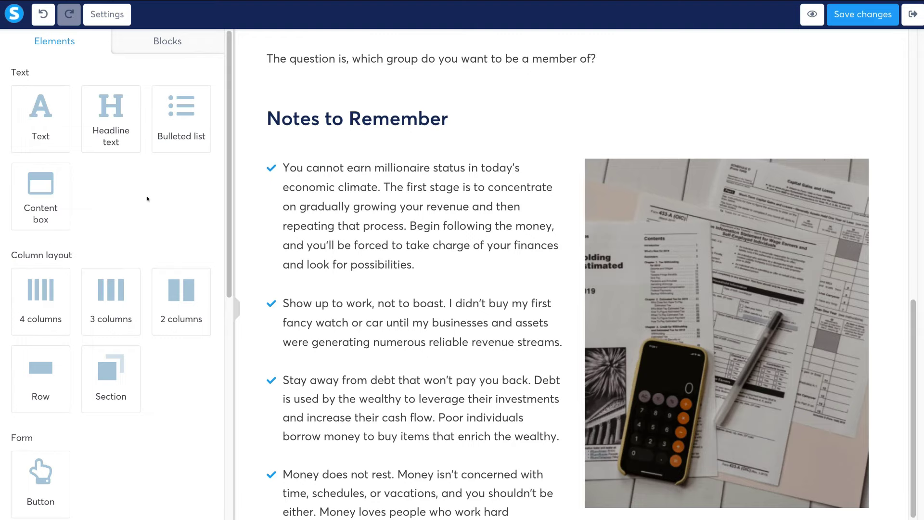
scroll(147, 199, "down", 1)
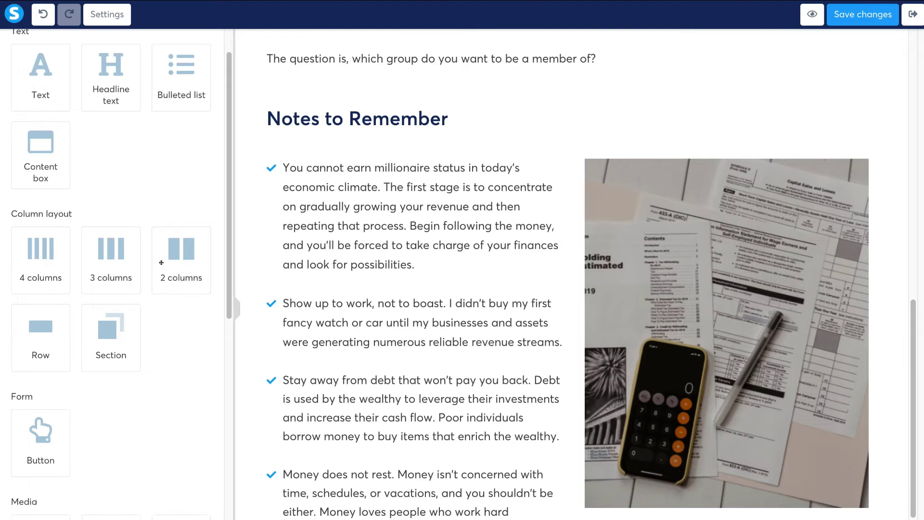
left_click_drag(162, 260, 536, 156)
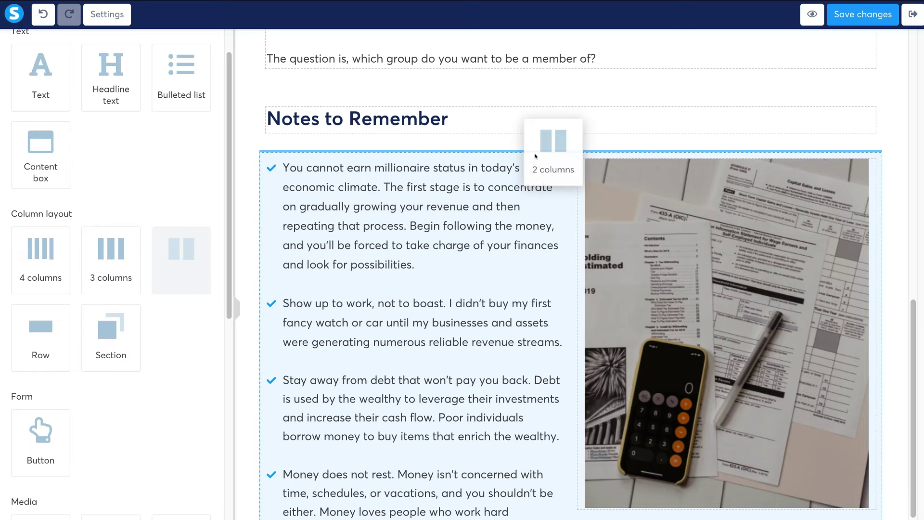
left_click_drag(535, 156, 534, 155)
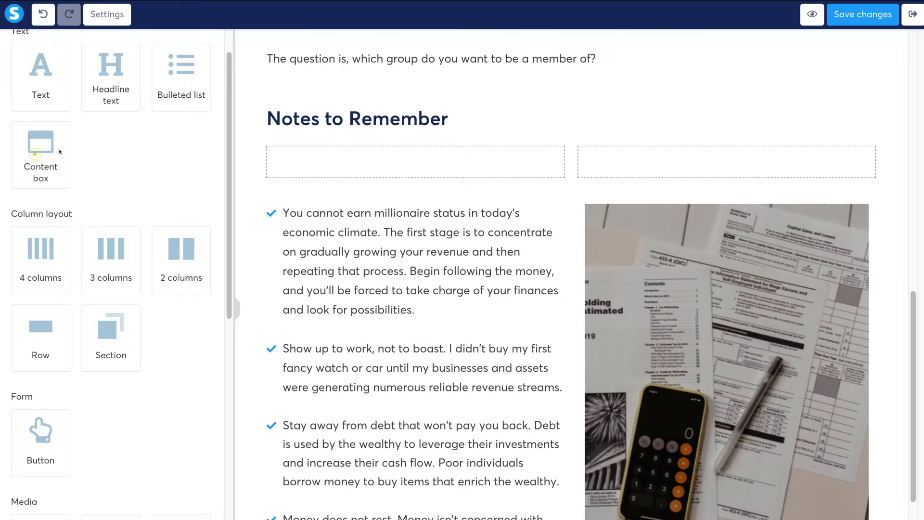
Place a content box in the first empty column and a bulleted list in the second.
left_click_drag(58, 150, 401, 162)
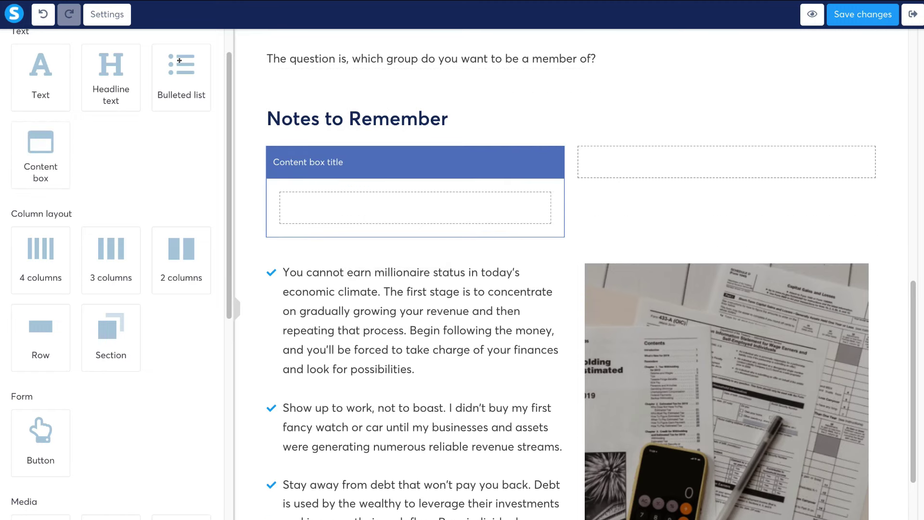
left_click_drag(168, 70, 695, 169)
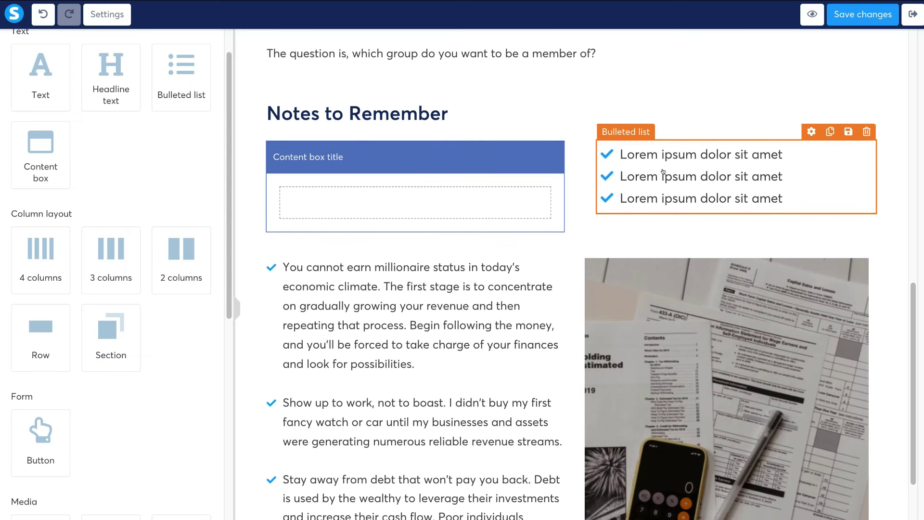
Examine the typography, color, margin and padding settings of the new bulleted list.
left_click(688, 170)
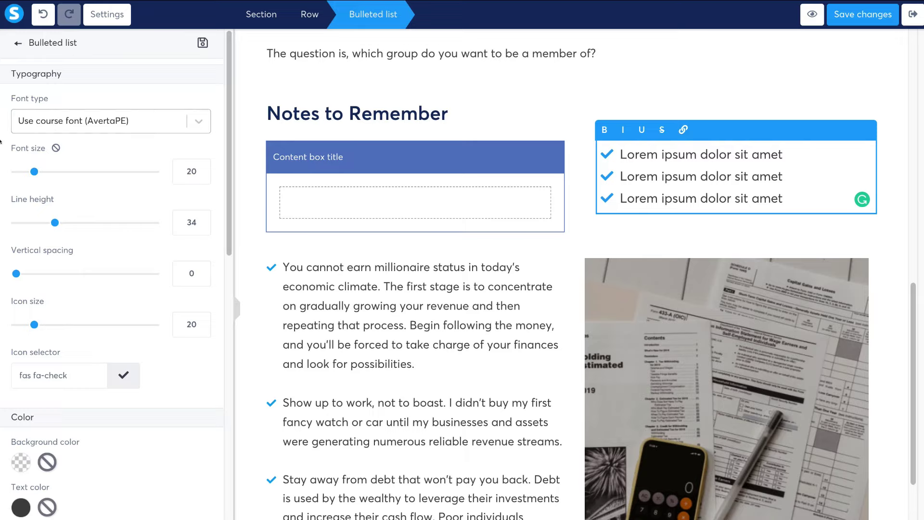
scroll(131, 192, "down", 7)
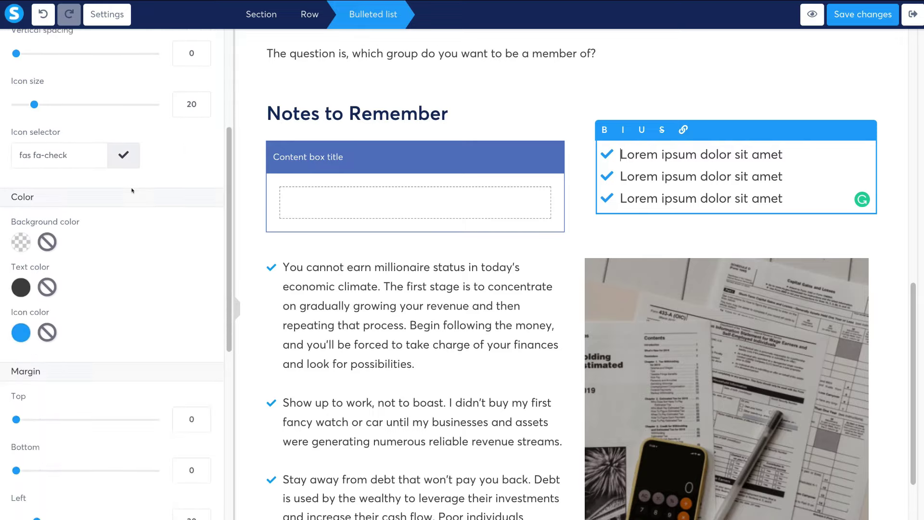
scroll(132, 190, "down", 6)
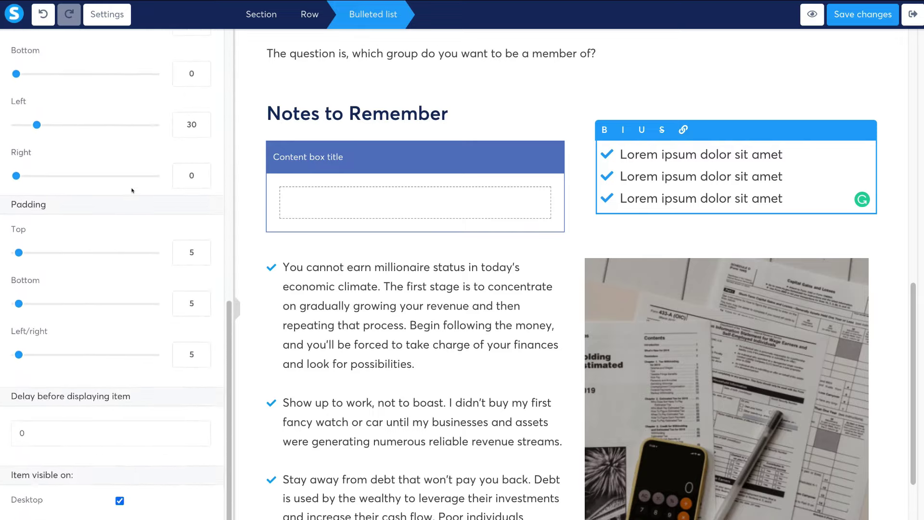
scroll(132, 191, "up", 13)
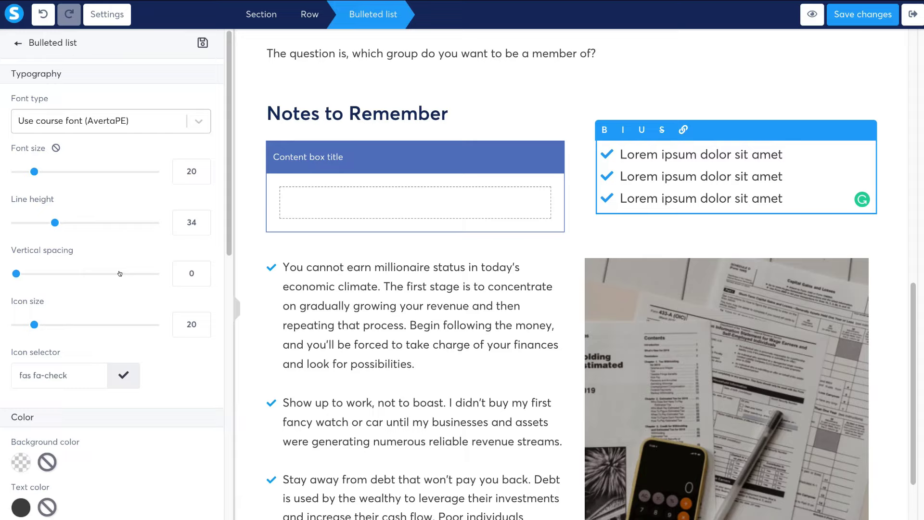
scroll(120, 274, "down", 3)
scroll(120, 273, "down", 1)
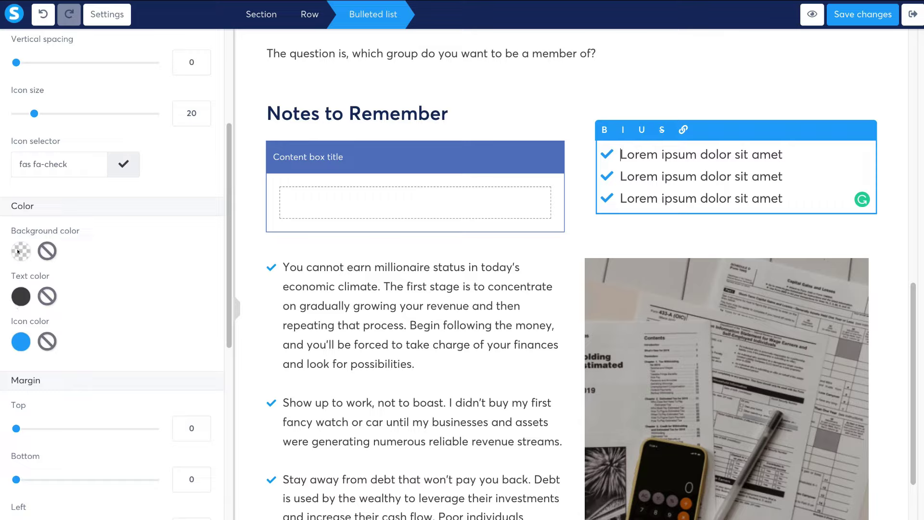
scroll(136, 355, "down", 3)
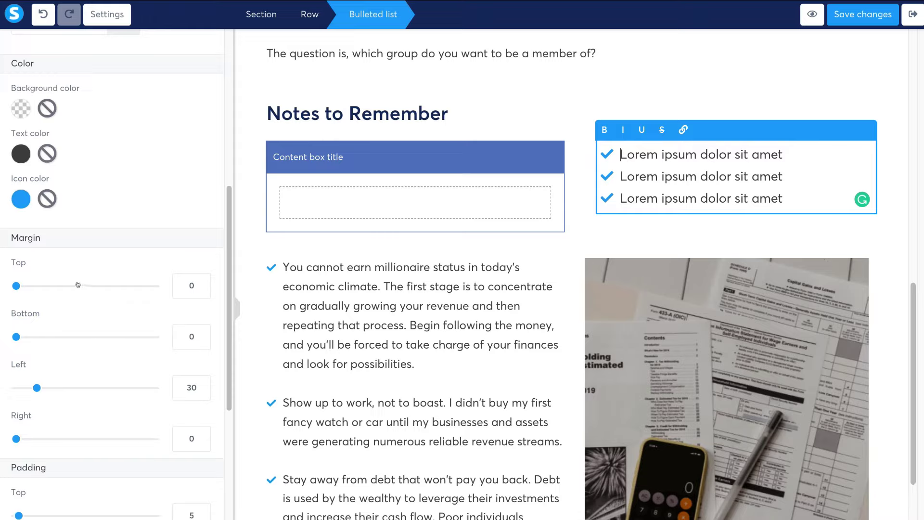
scroll(120, 306, "down", 4)
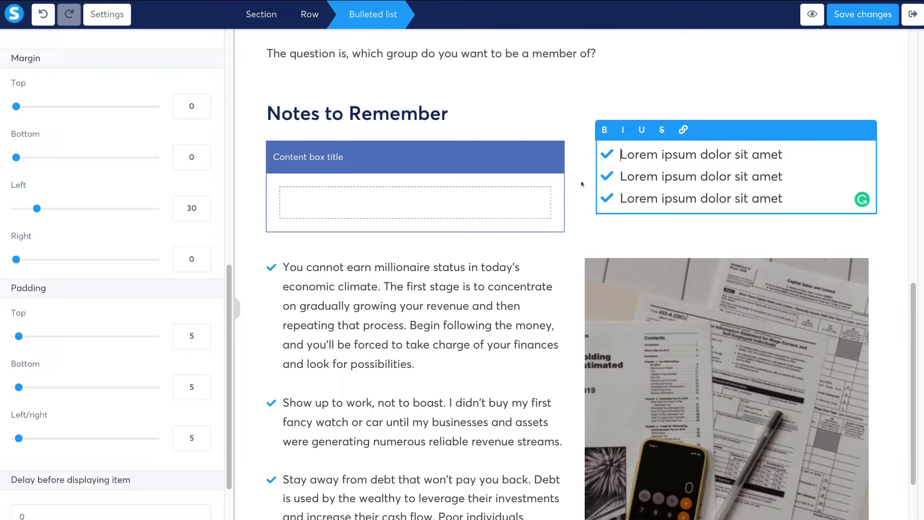
Replace the first item of the new bulleted list with "Learn the power for SEO".
left_click_drag(792, 147, 619, 155)
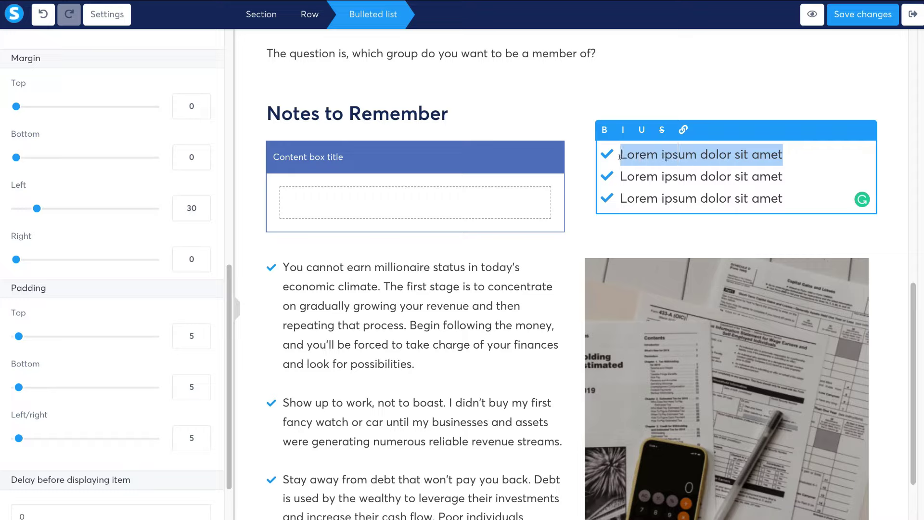
type("Learn the power for SEO")
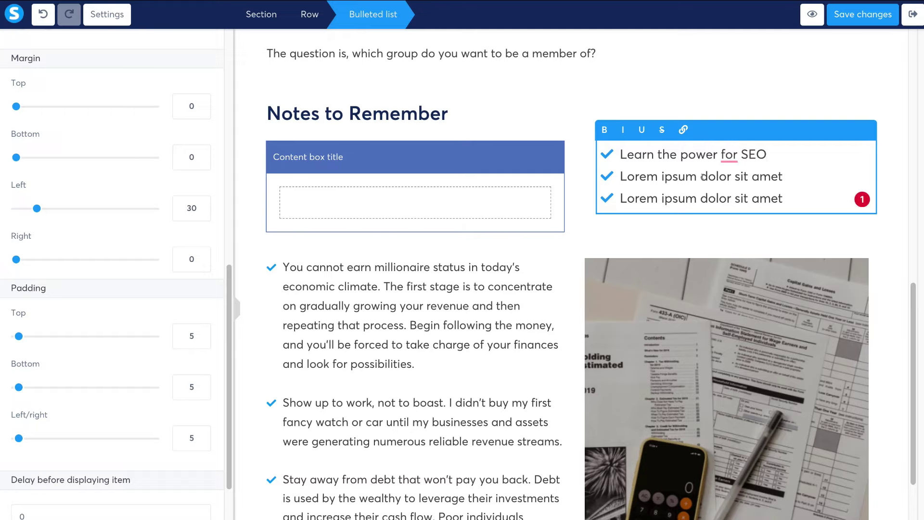
scroll(702, 177, "up", 12)
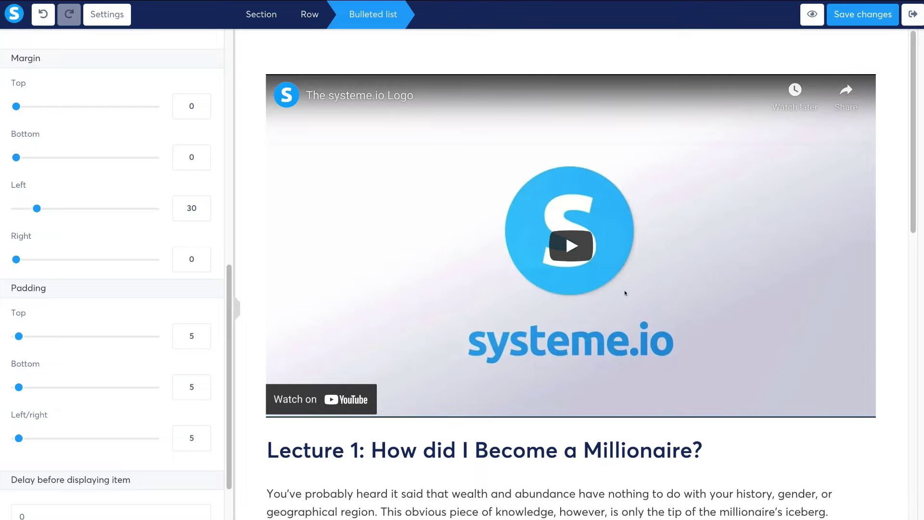
left_click(500, 268)
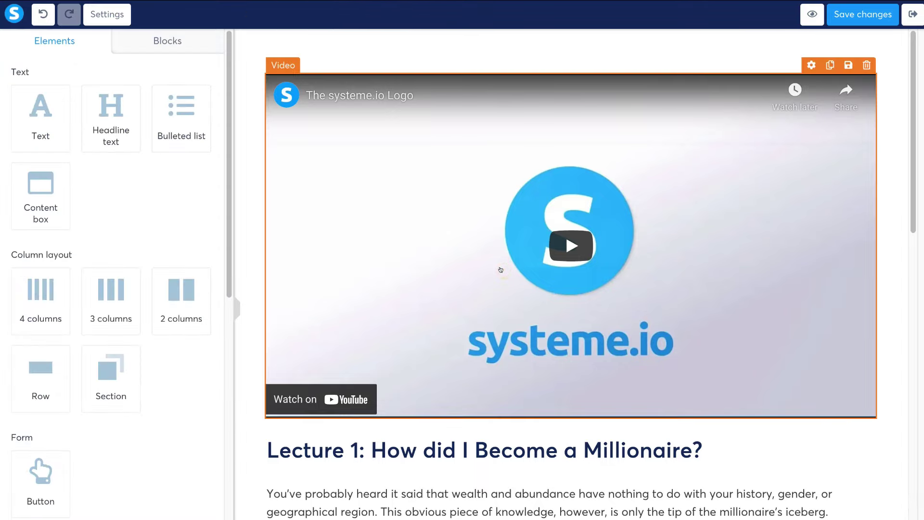
left_click(475, 202)
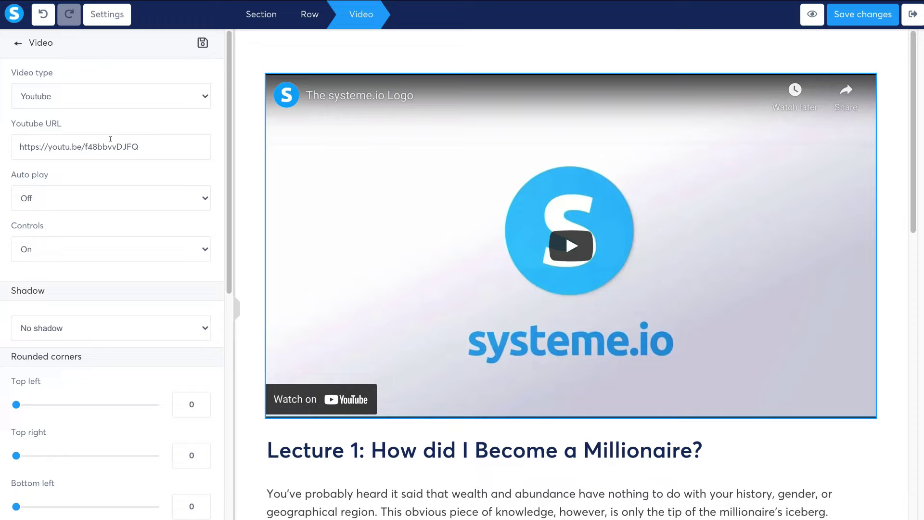
left_click(190, 98)
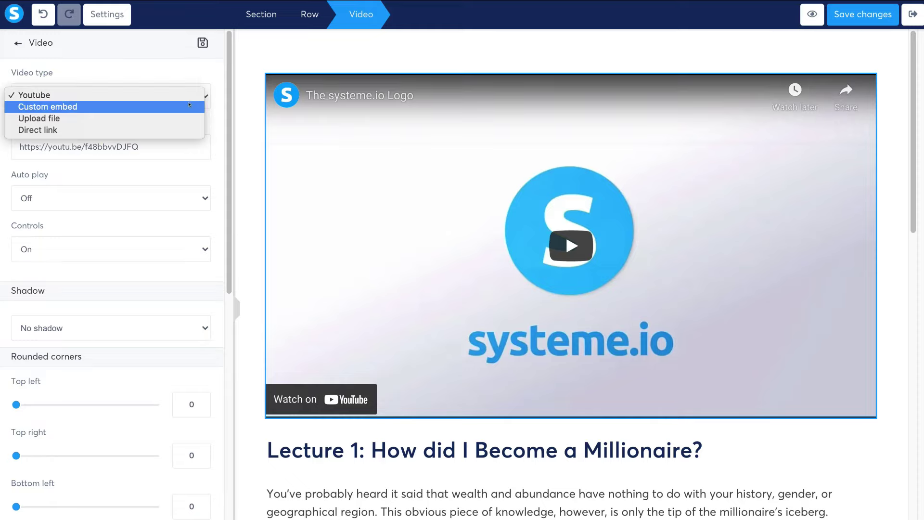
left_click(134, 119)
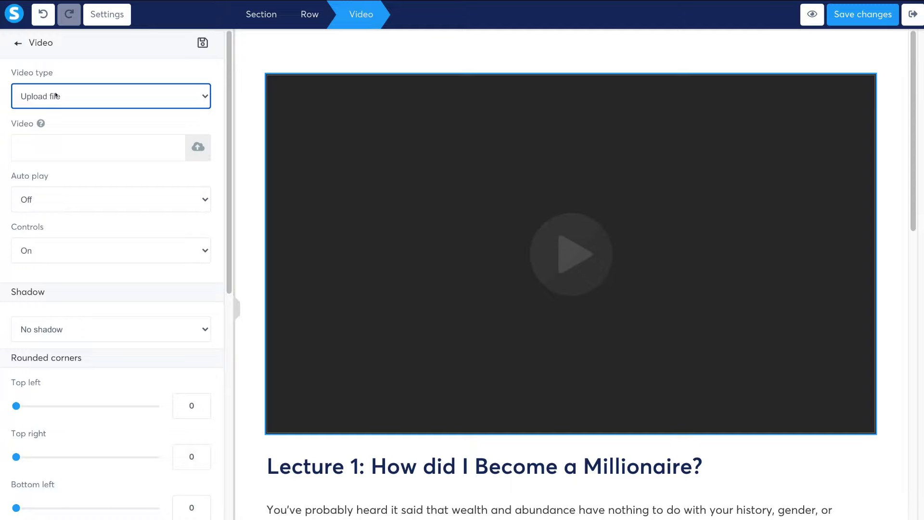
left_click(96, 96)
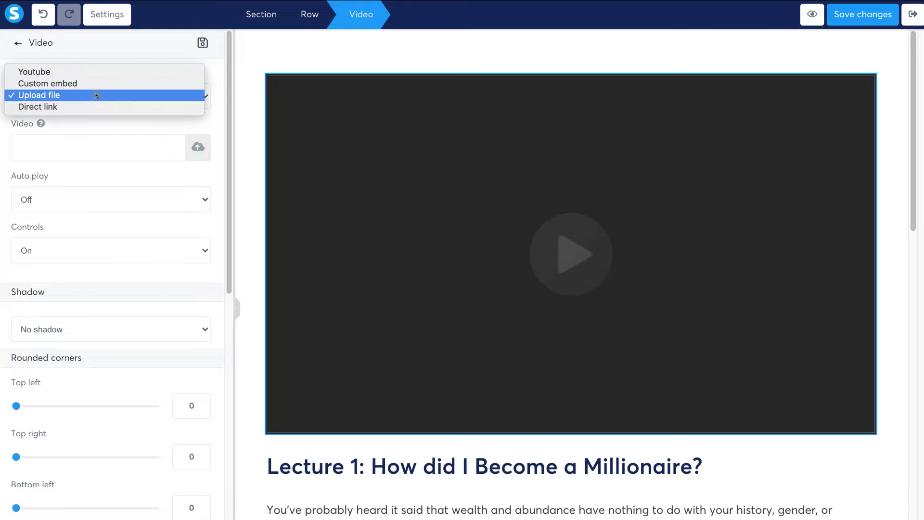
left_click(87, 73)
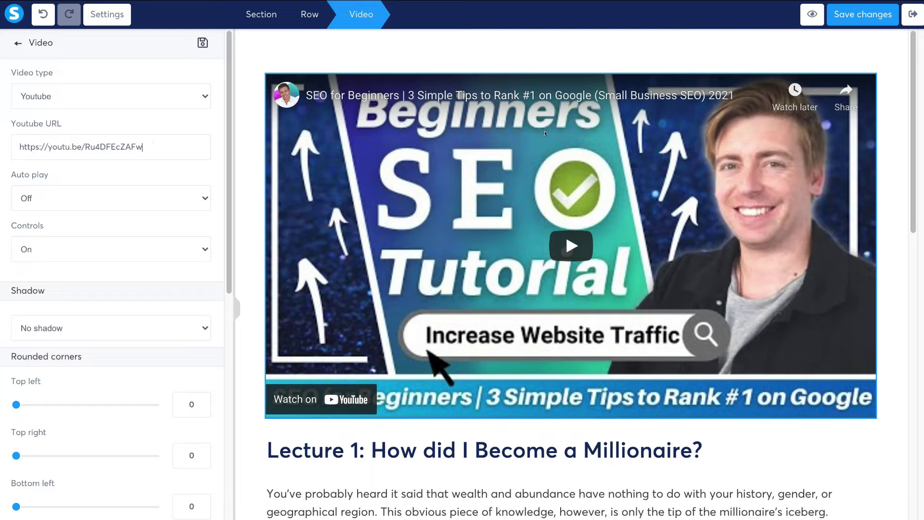
left_click(870, 19)
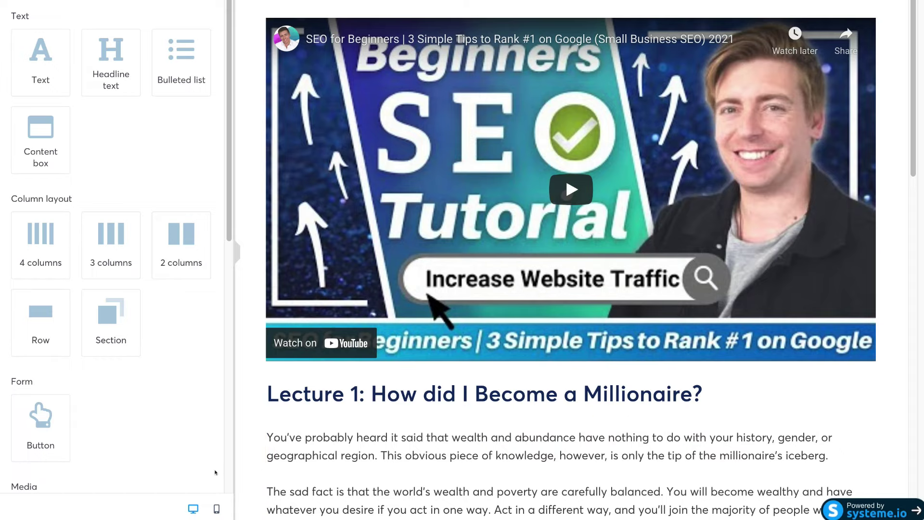
Check how the lecture page looks in the mobile view, and return to the desktop view.
left_click(212, 507)
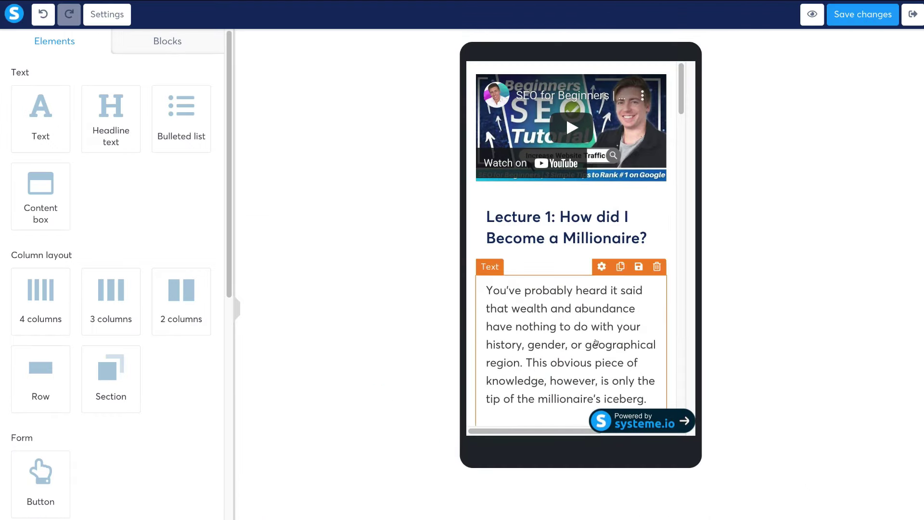
scroll(596, 342, "down", 10)
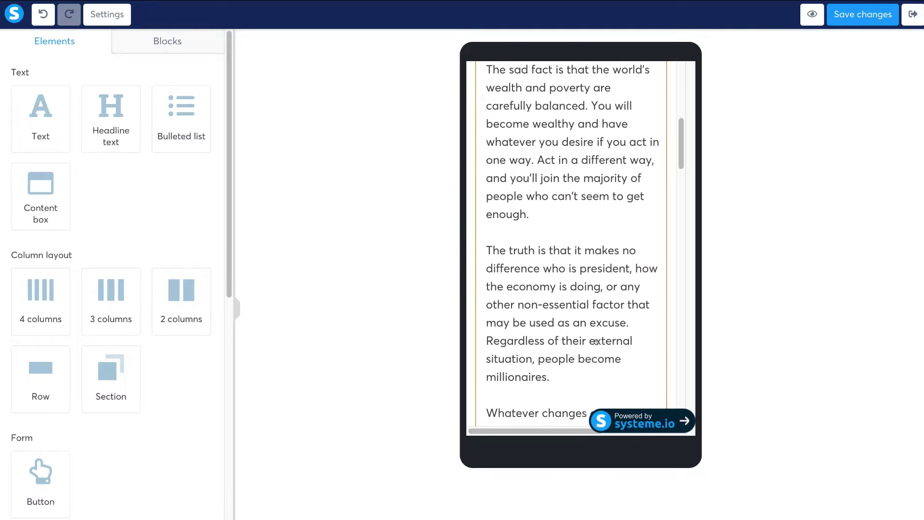
scroll(596, 343, "down", 5)
scroll(596, 342, "up", 8)
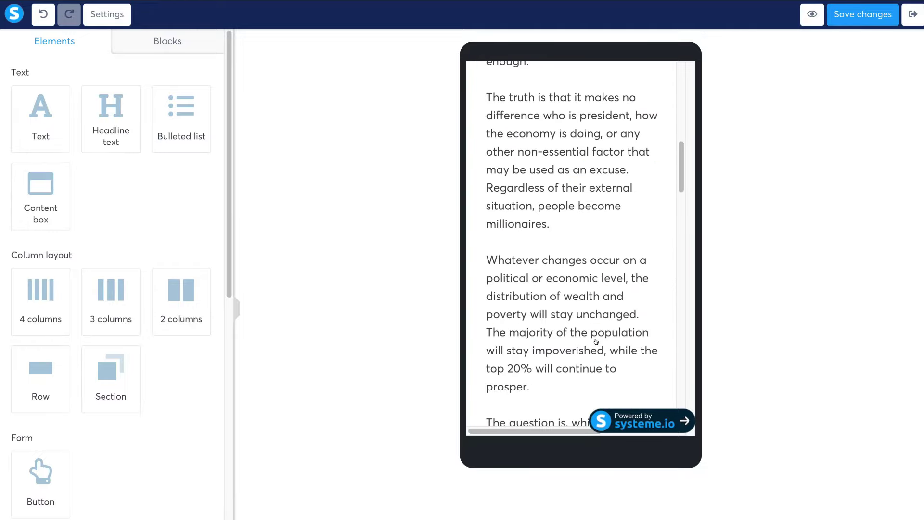
scroll(596, 342, "up", 3)
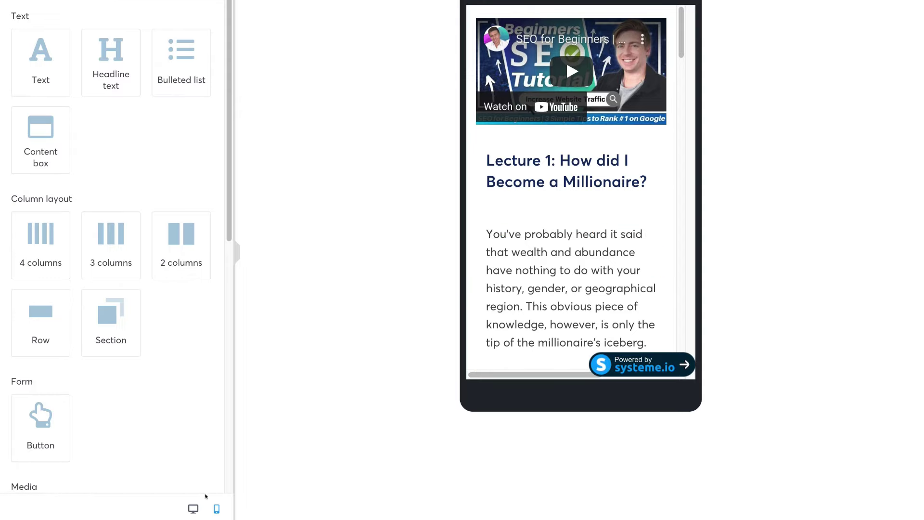
left_click(191, 504)
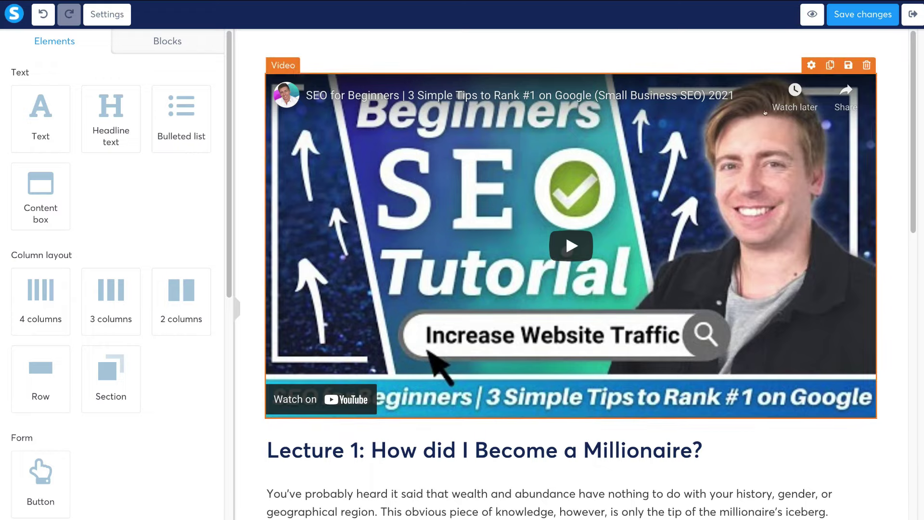
Preview the lecture page as a student and review it from the video down to the recommended references.
left_click(810, 14)
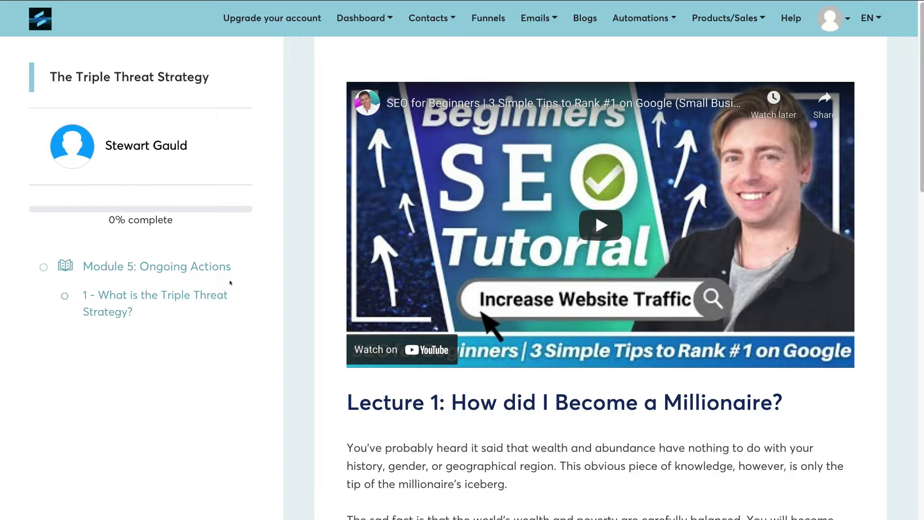
scroll(811, 357, "down", 2)
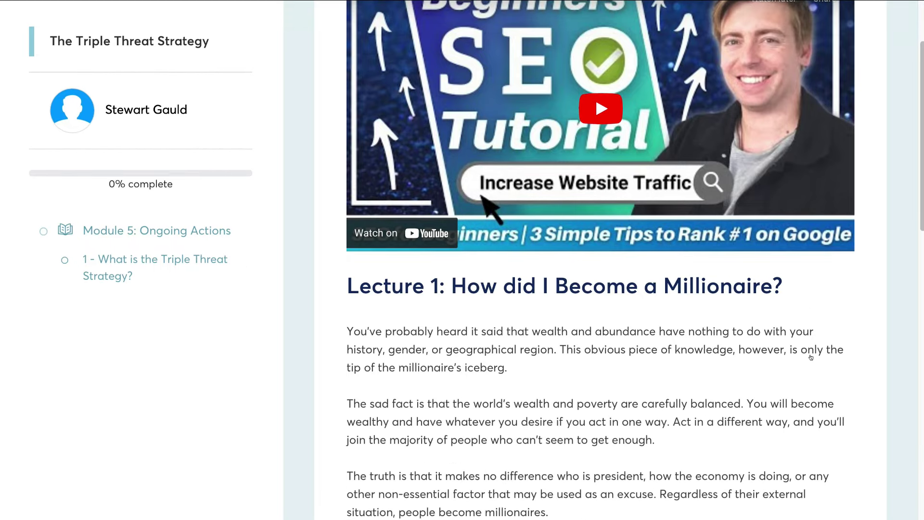
scroll(811, 357, "down", 10)
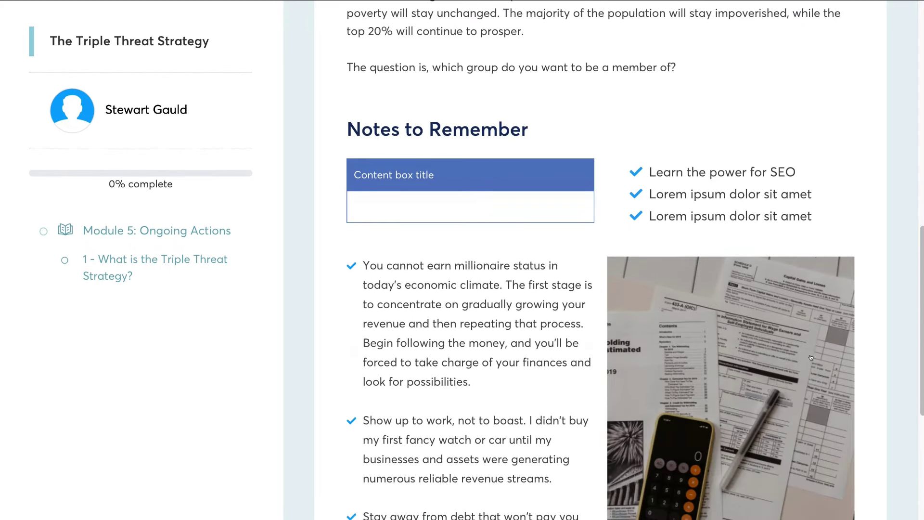
scroll(810, 357, "down", 4)
scroll(810, 357, "down", 4)
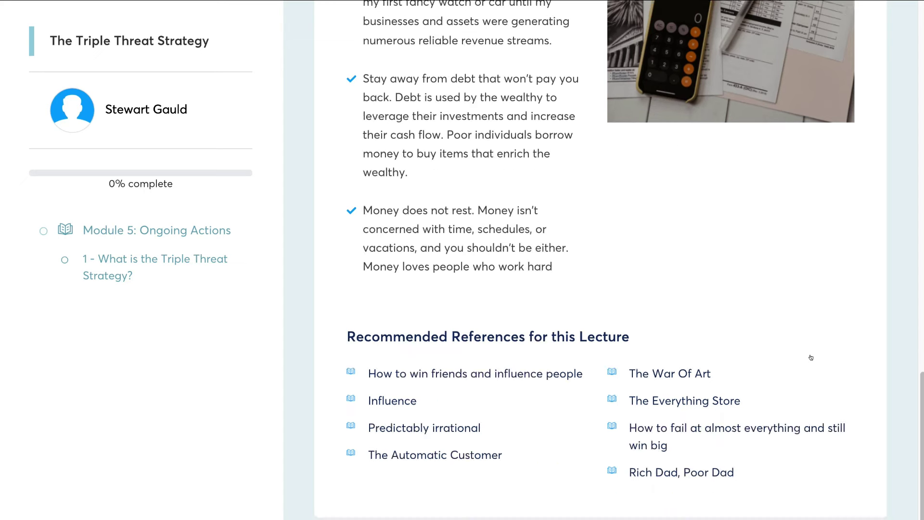
scroll(811, 357, "down", 1)
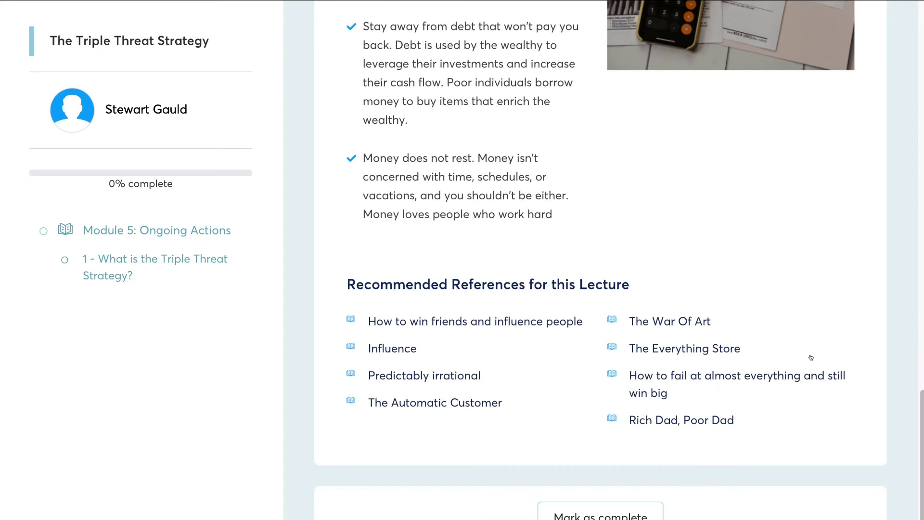
scroll(811, 357, "down", 1)
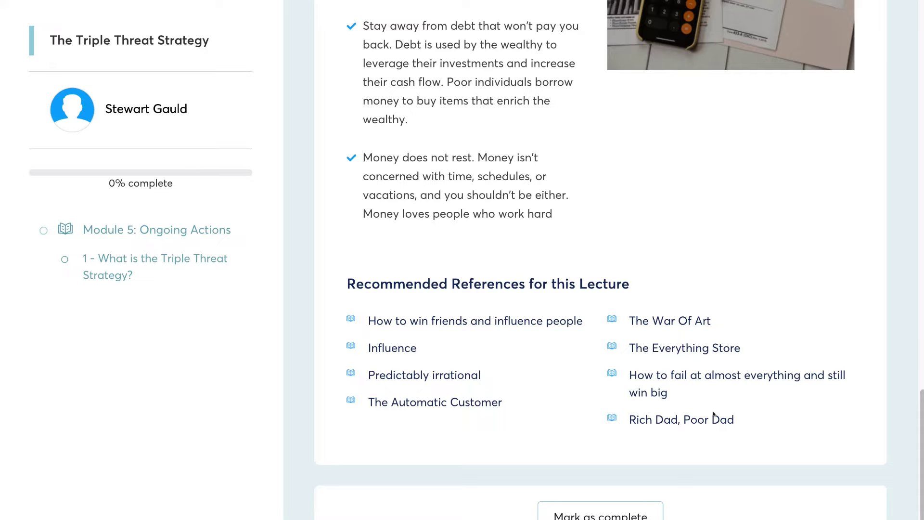
scroll(713, 414, "up", 15)
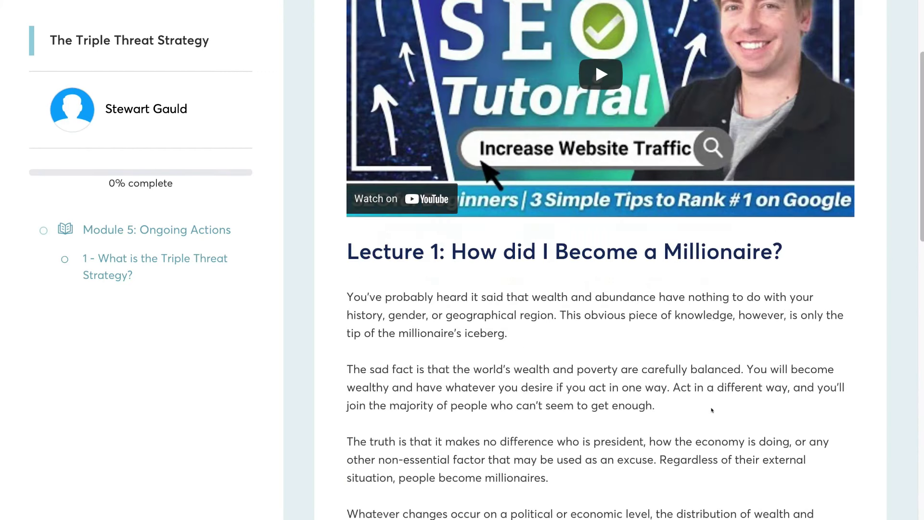
scroll(712, 409, "up", 4)
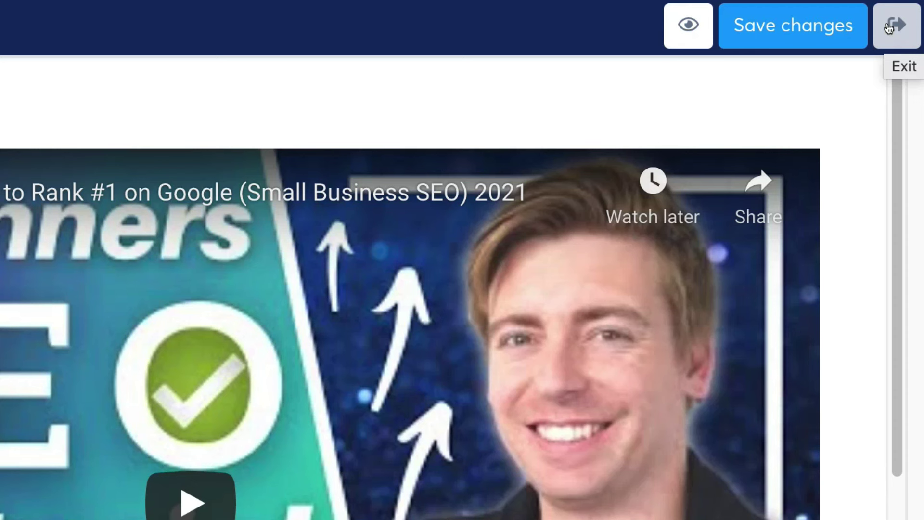
Exit the page editor and move the lecture "1 - What is the Triple Threat Strategy?" from Module 5 into Module 1: Introduction.
left_click(889, 28)
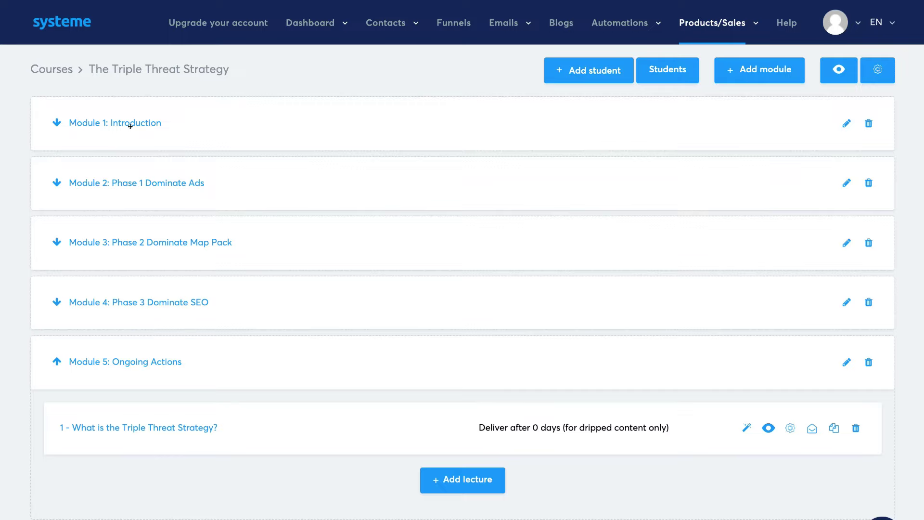
left_click_drag(57, 130, 51, 119)
left_click(50, 119)
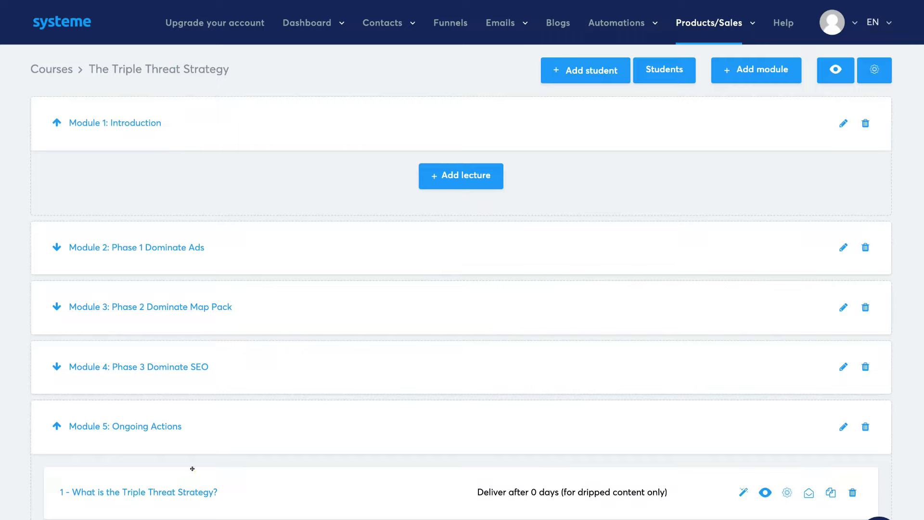
left_click_drag(192, 468, 192, 154)
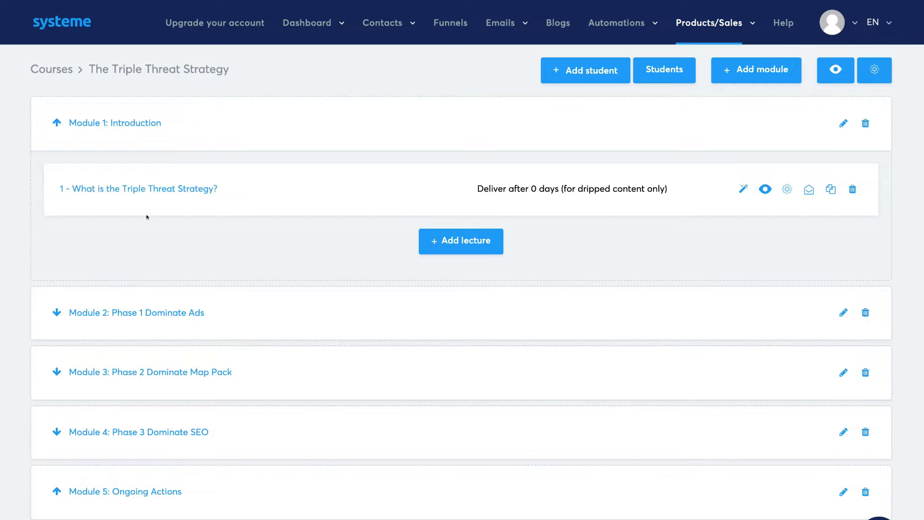
Expand Module 2: Phase 1 Dominate Ads and Module 3: Phase 2 Dominate Map Pack, and look through the module list.
left_click(57, 312)
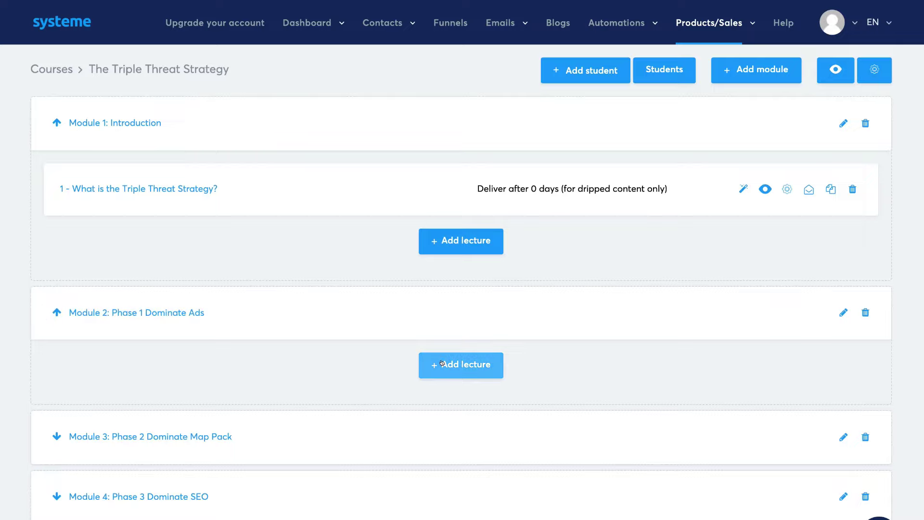
left_click(57, 436)
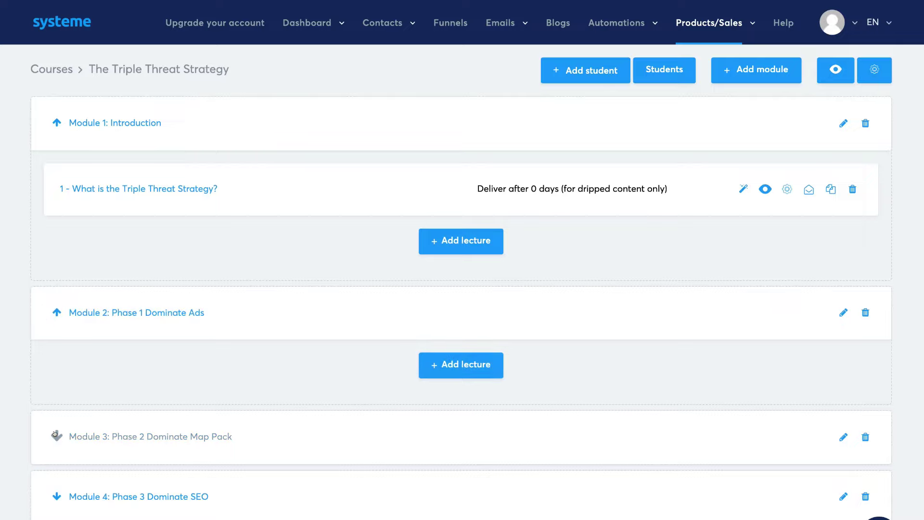
scroll(264, 371, "down", 1)
scroll(371, 367, "down", 2)
scroll(371, 371, "up", 3)
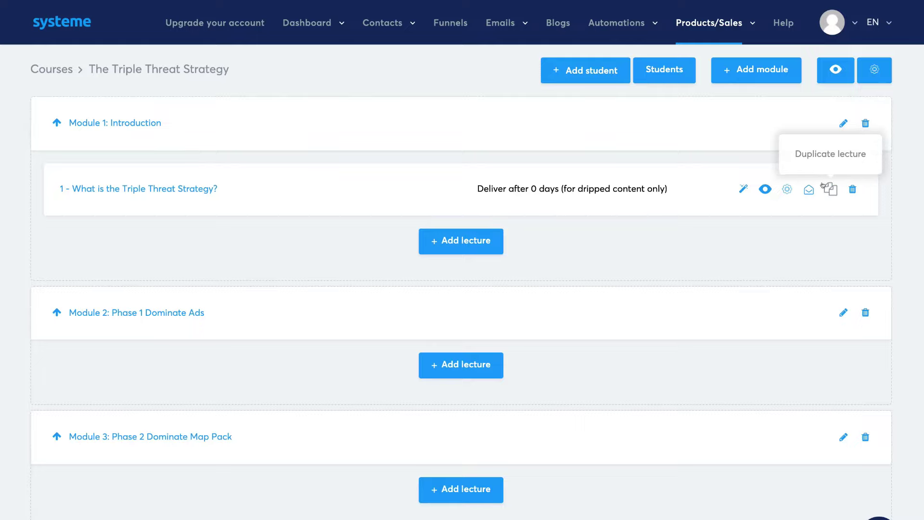
Duplicate the lecture in Module 1 and rename the copy as "2 - What you will learn".
left_click(827, 189)
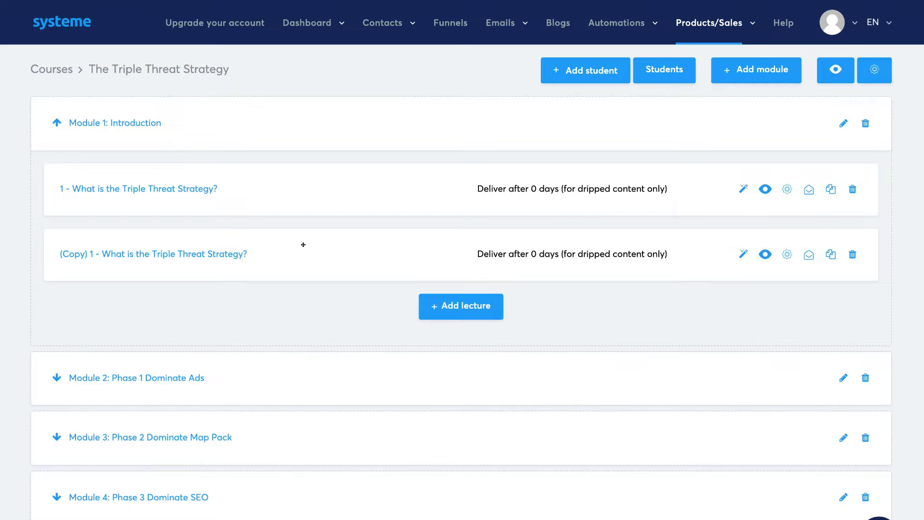
left_click(783, 255)
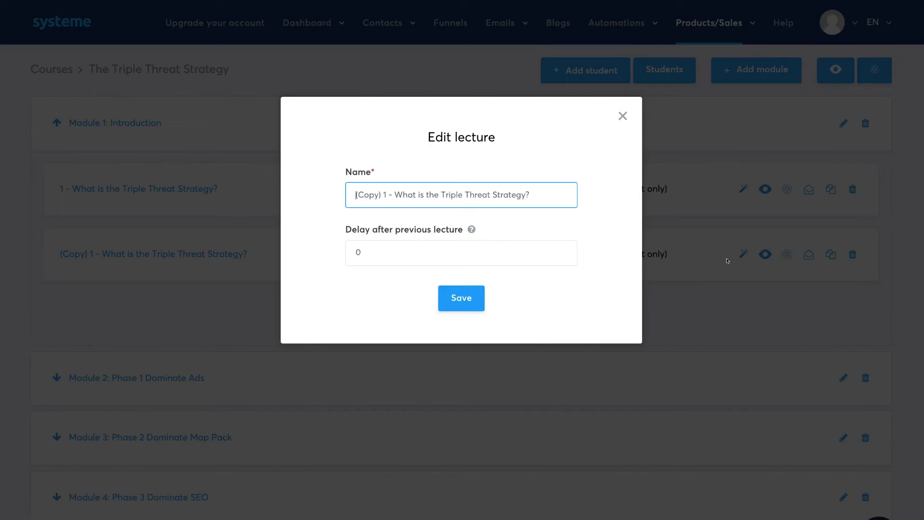
left_click_drag(539, 188, 339, 193)
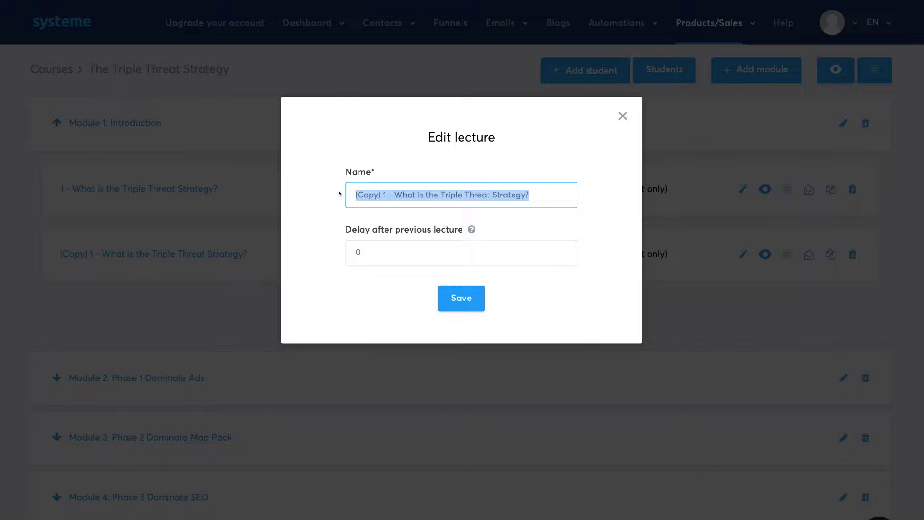
type("2 - What you will learn")
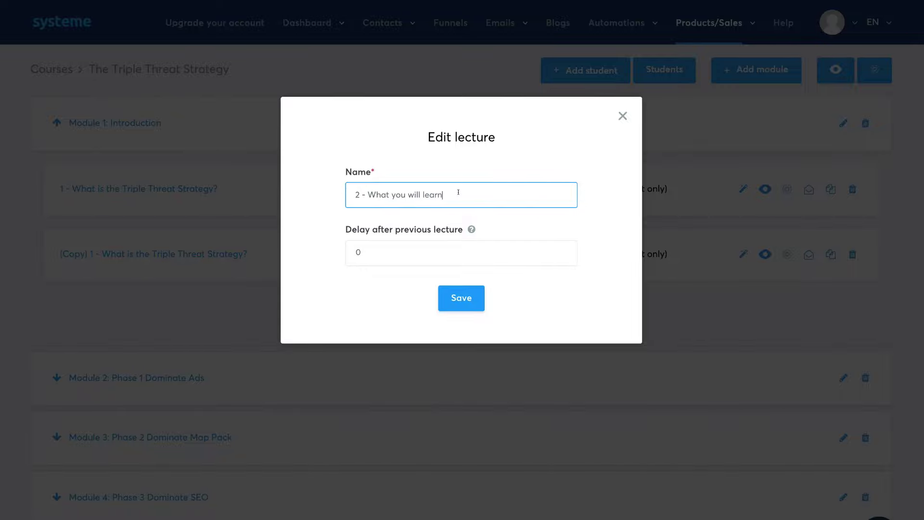
left_click(461, 302)
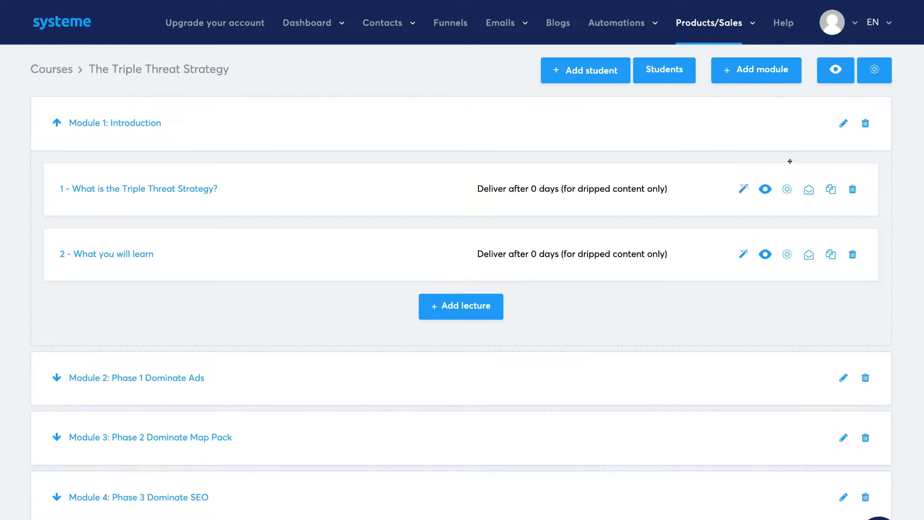
View the course and examine the form for adding a student, closing it without saving.
left_click(833, 74)
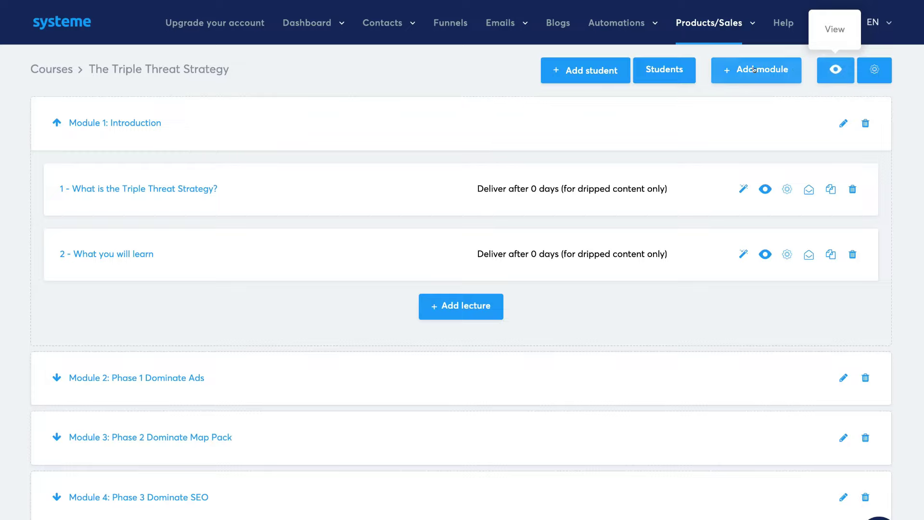
left_click(605, 71)
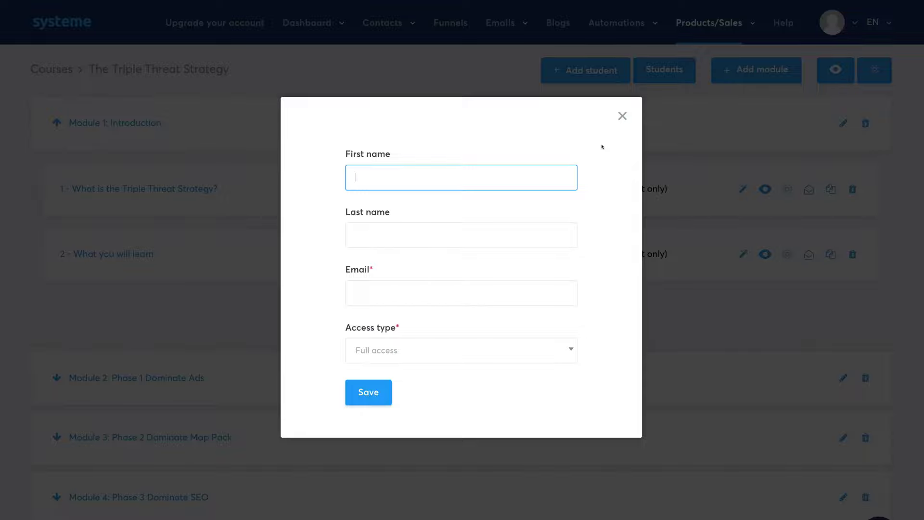
left_click(621, 116)
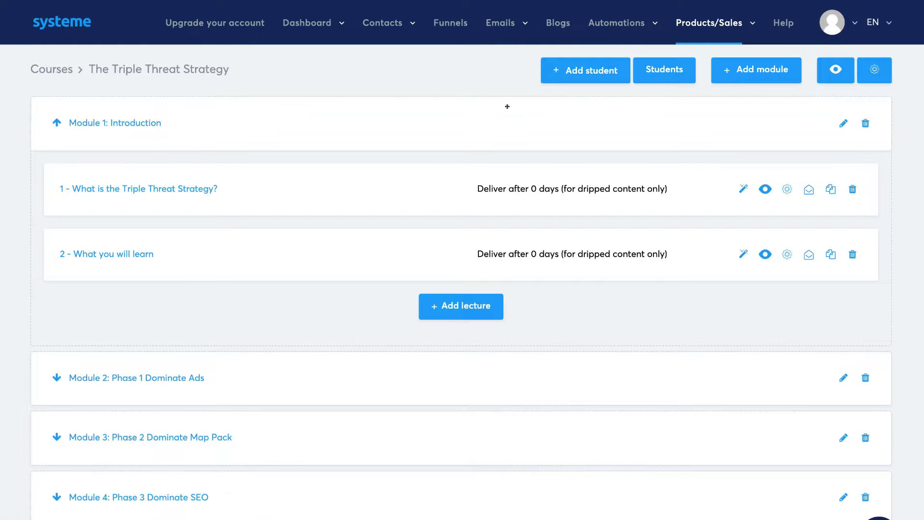
Create a new Sell funnel named "The Triple Threat Strategy" in U.S. dollars.
left_click(448, 22)
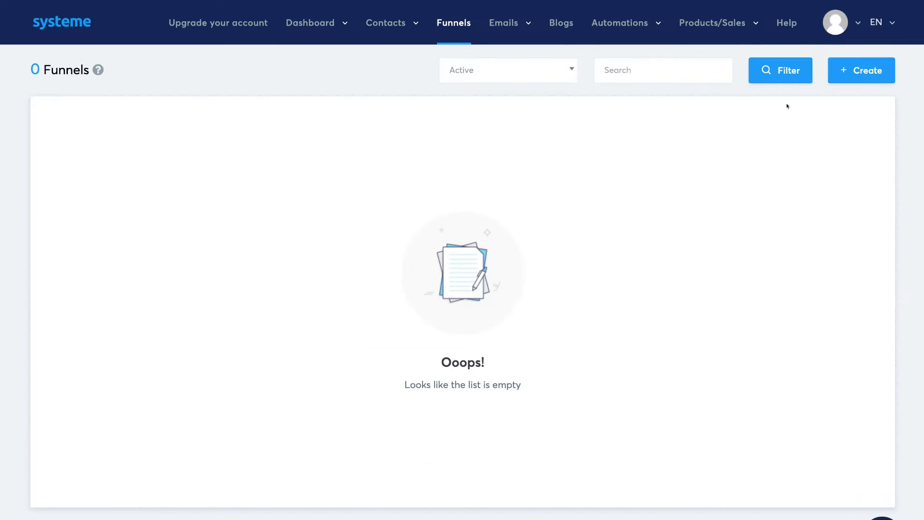
left_click(843, 77)
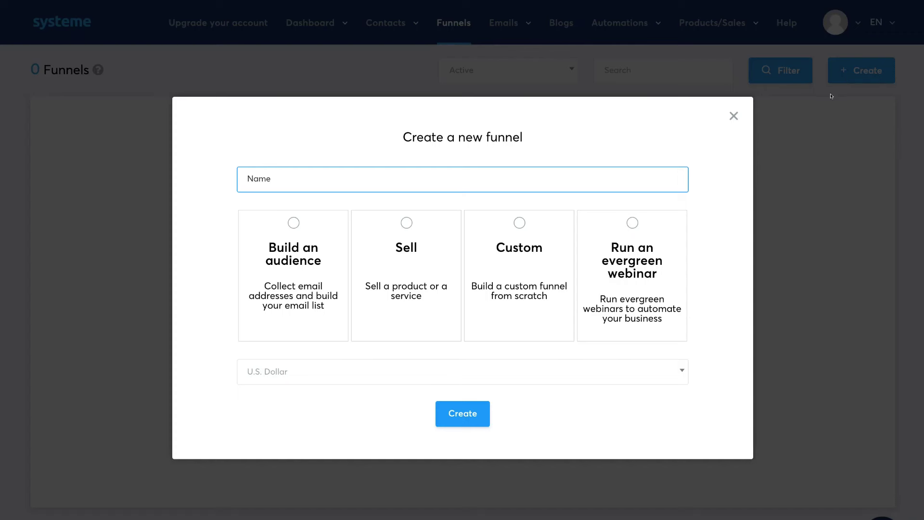
left_click(413, 172)
type("The Triple Threat Strategy")
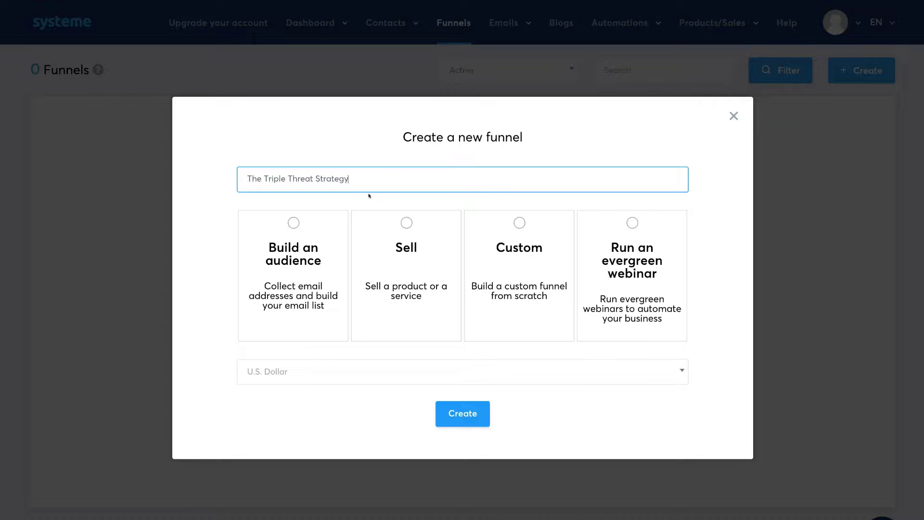
left_click(408, 225)
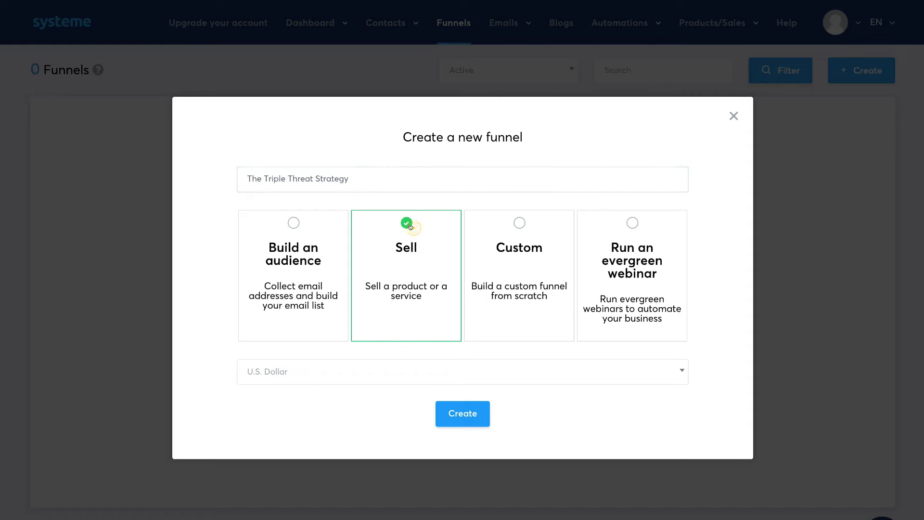
left_click(449, 411)
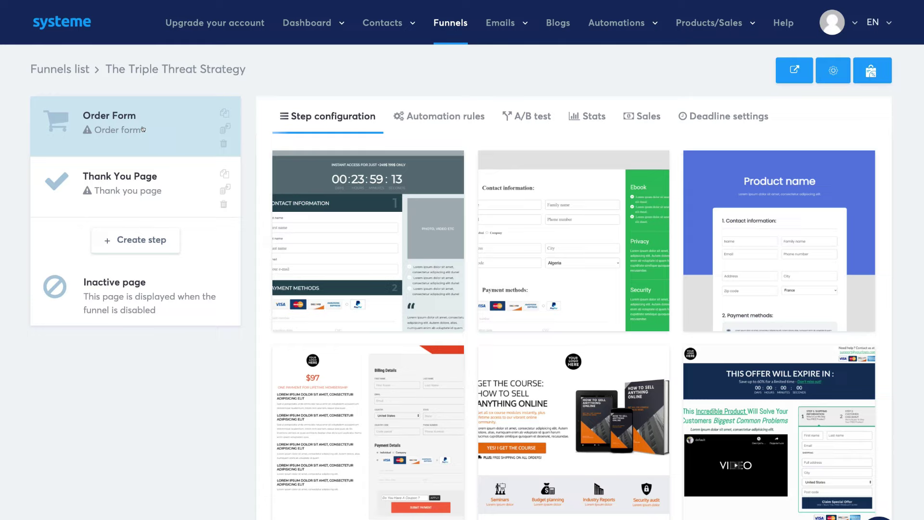
Compare the order form templates and apply the blue "Product name" template to the Order Form step.
mouse_move(312, 225)
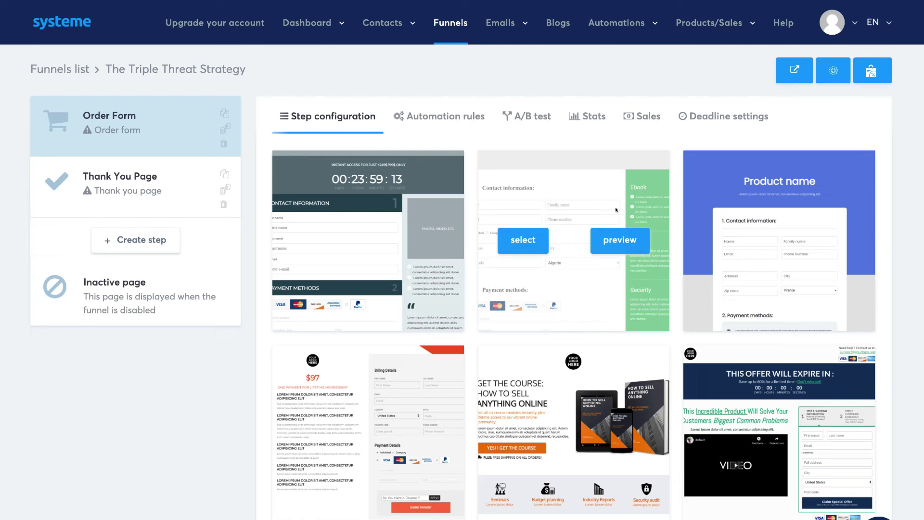
mouse_move(755, 312)
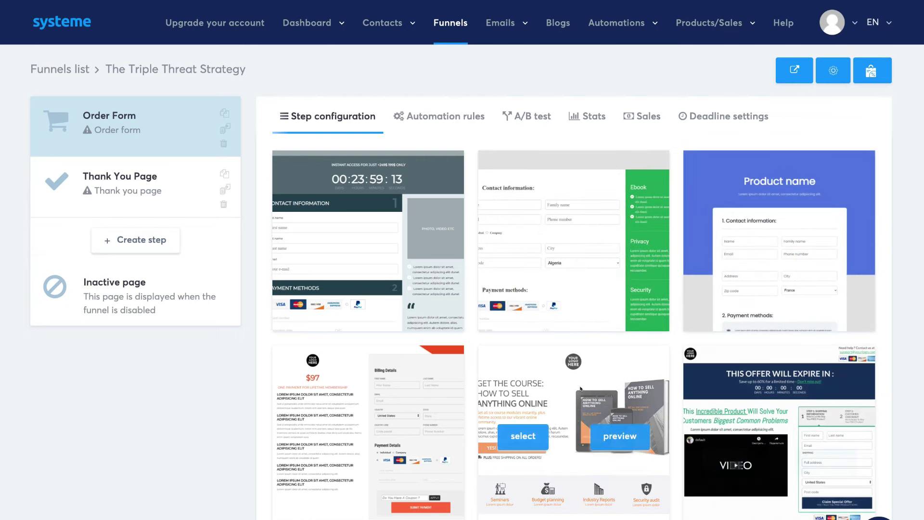
mouse_move(415, 367)
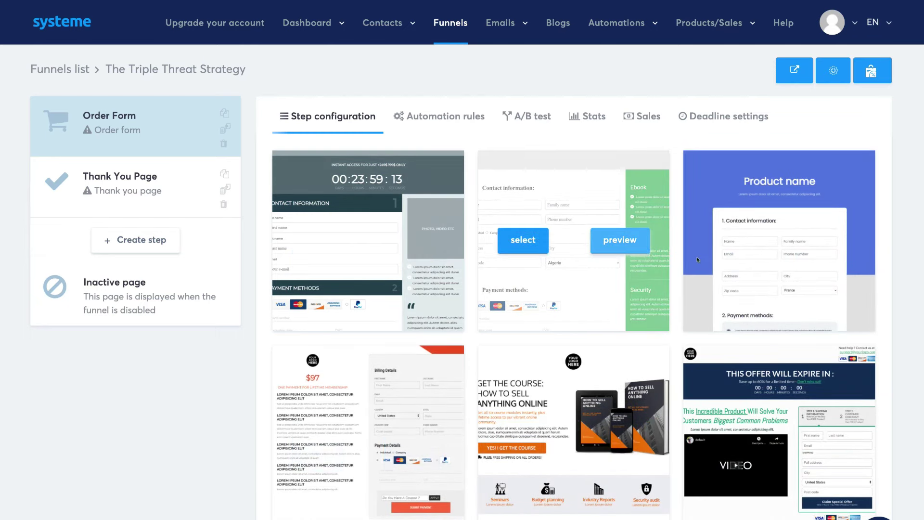
mouse_move(742, 190)
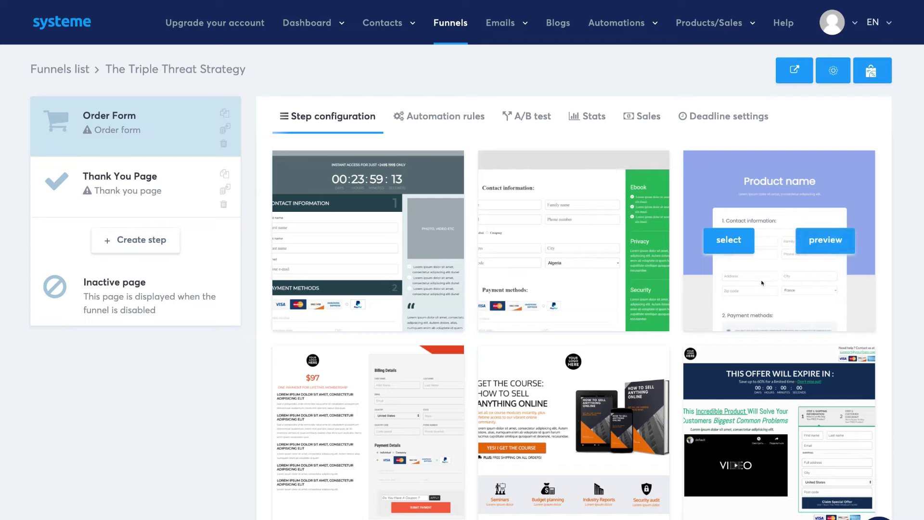
left_click(729, 240)
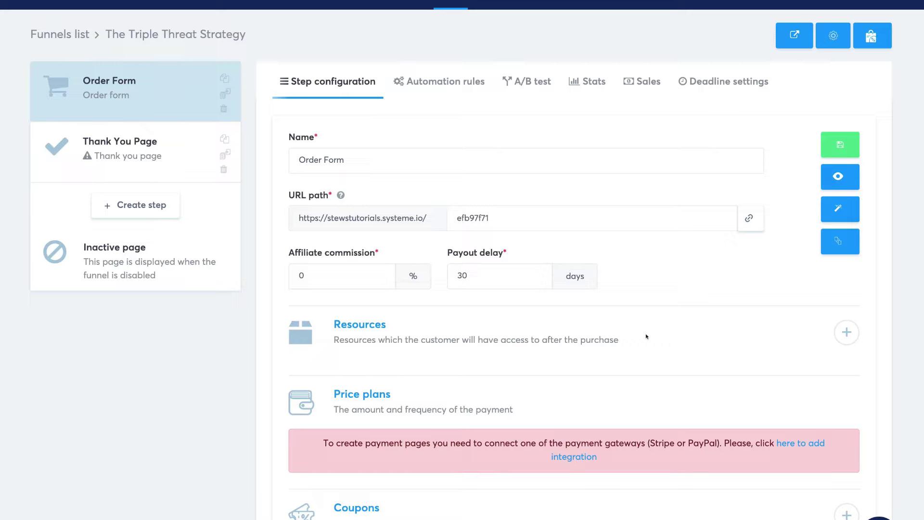
Add a course resource to the order form, choosing The Triple Threat Strategy with full access.
left_click(846, 331)
scroll(845, 332, "down", 1)
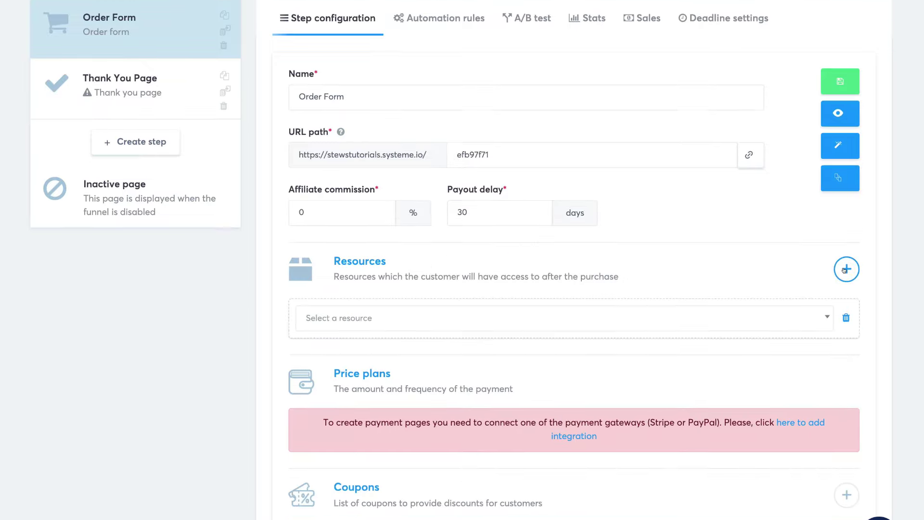
left_click(785, 320)
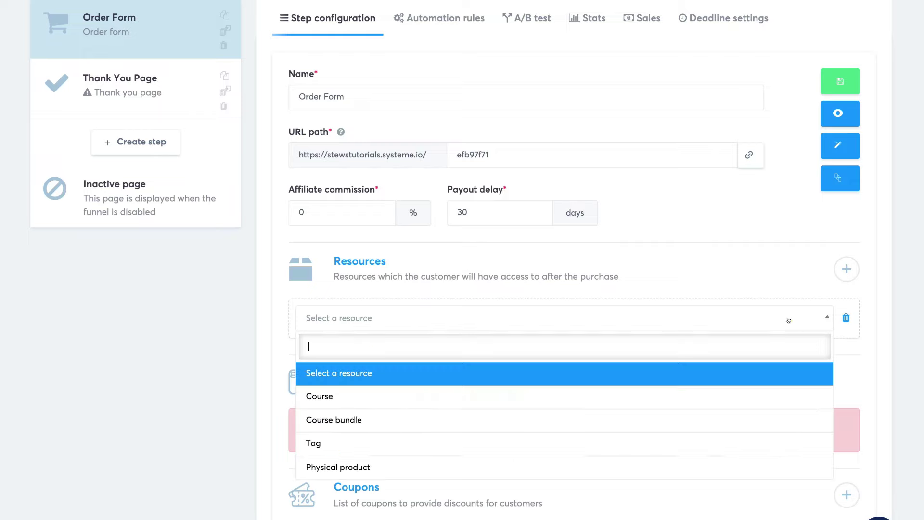
left_click(693, 392)
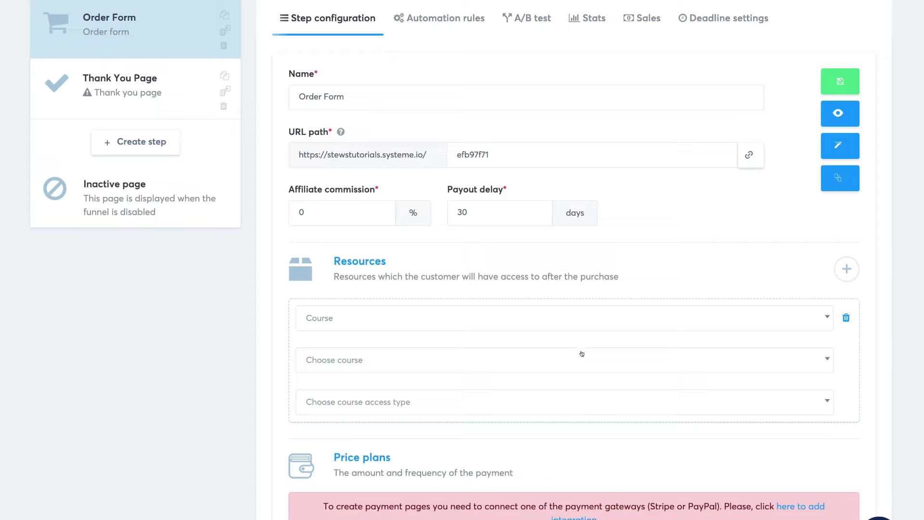
left_click(617, 353)
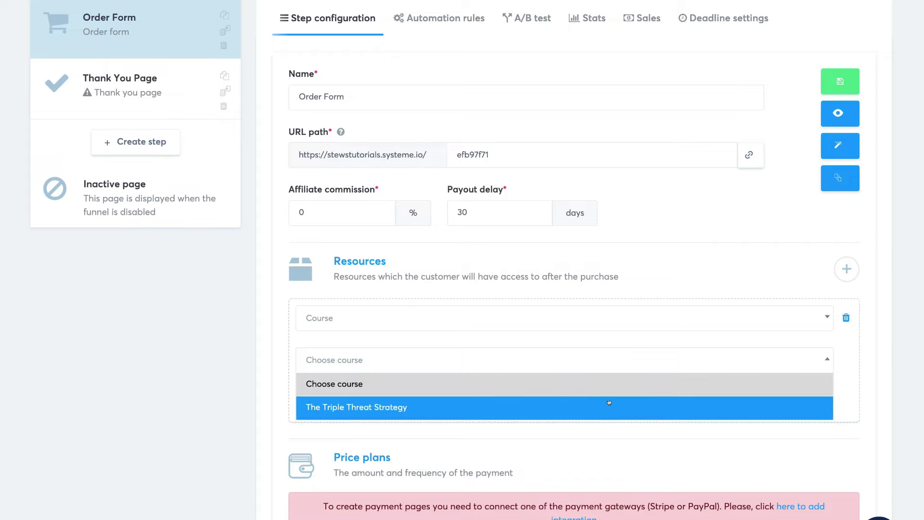
left_click(608, 402)
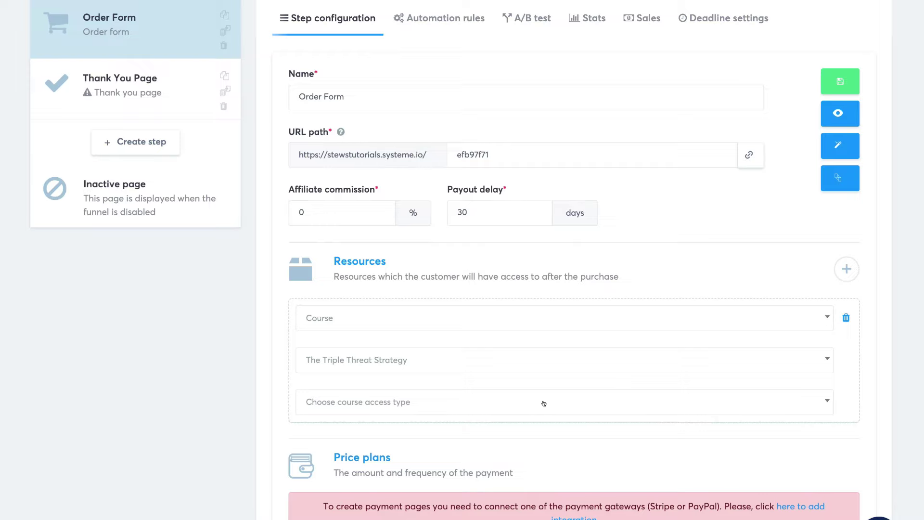
left_click(604, 400)
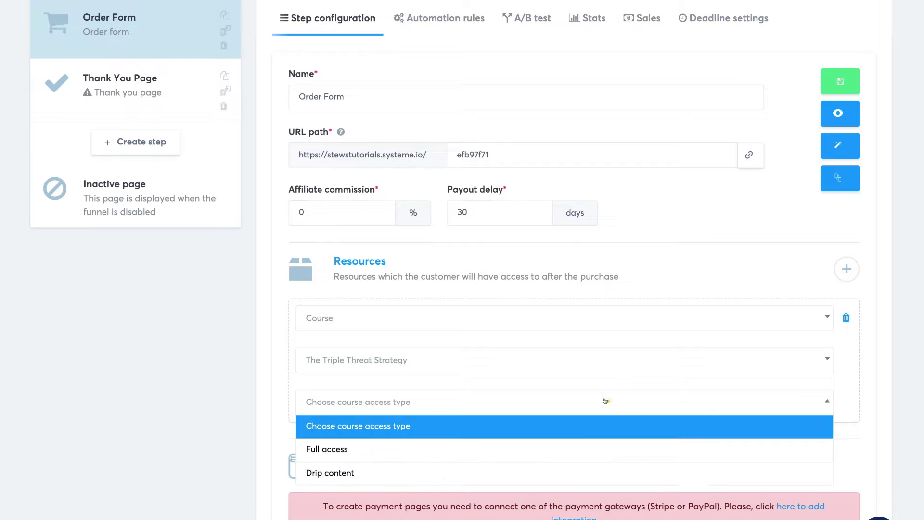
left_click(601, 445)
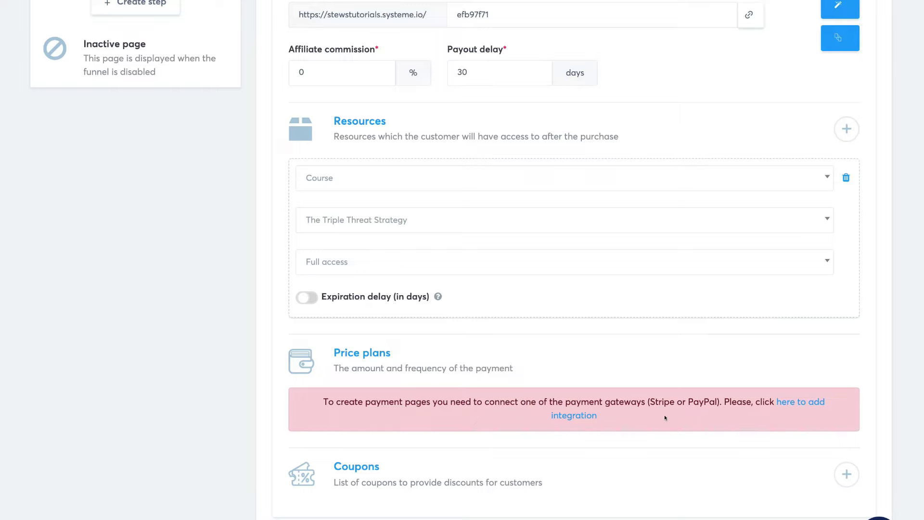
Open the payment gateway integration settings from the order form's price plans section.
left_click(791, 402)
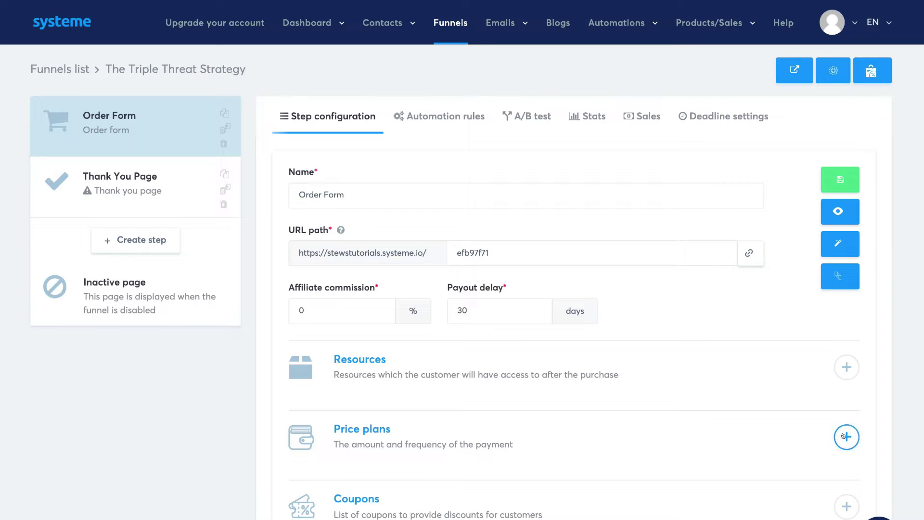
Start a new price plan named "Triple Threat Strategy Price", with payment page name "Triple Threat Strategy - Price Plan" and statement descriptor "Triple Threat Strategy".
left_click(838, 437)
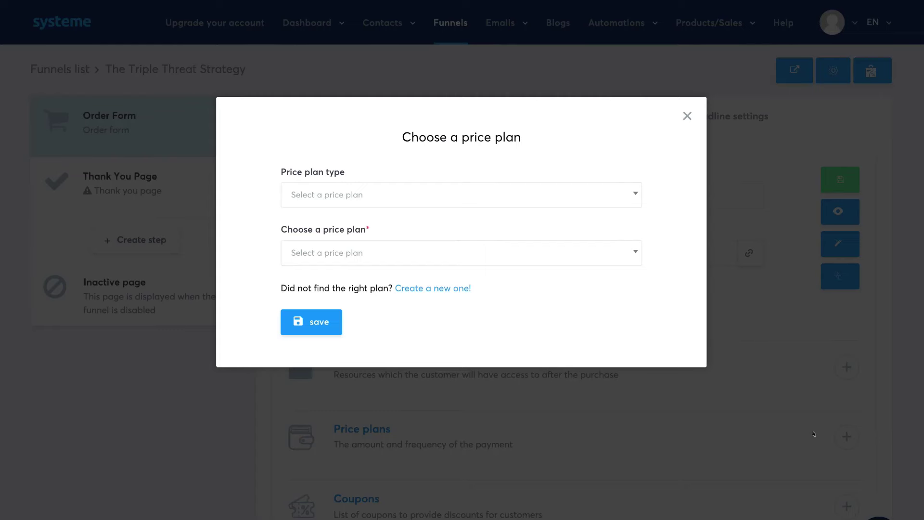
left_click(437, 288)
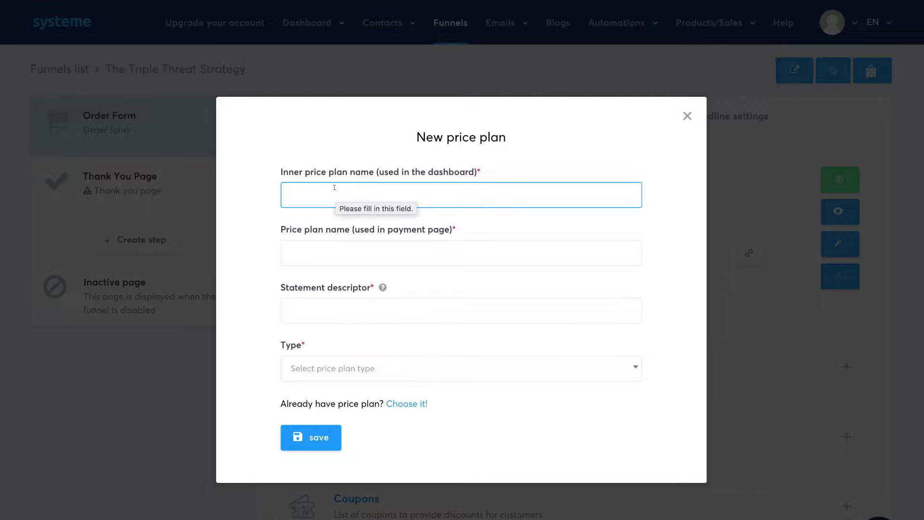
type("Triple Threat Strategy Price")
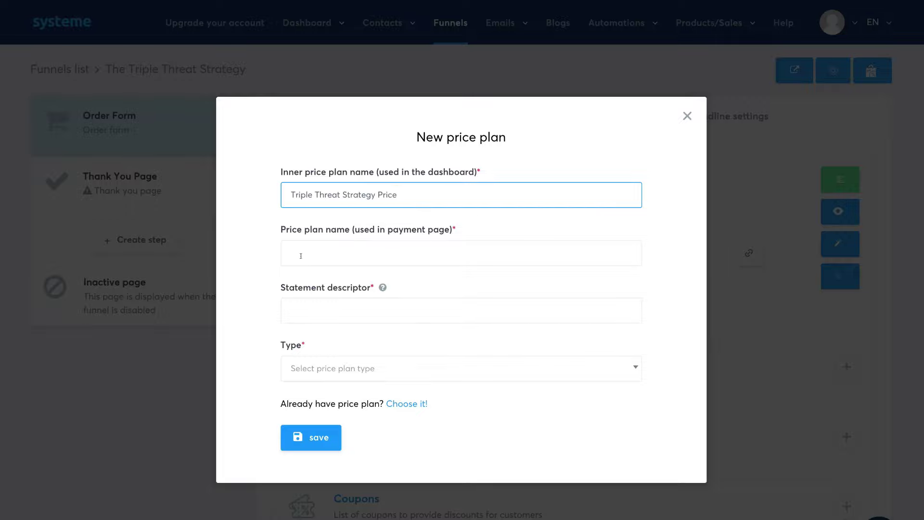
left_click(300, 255)
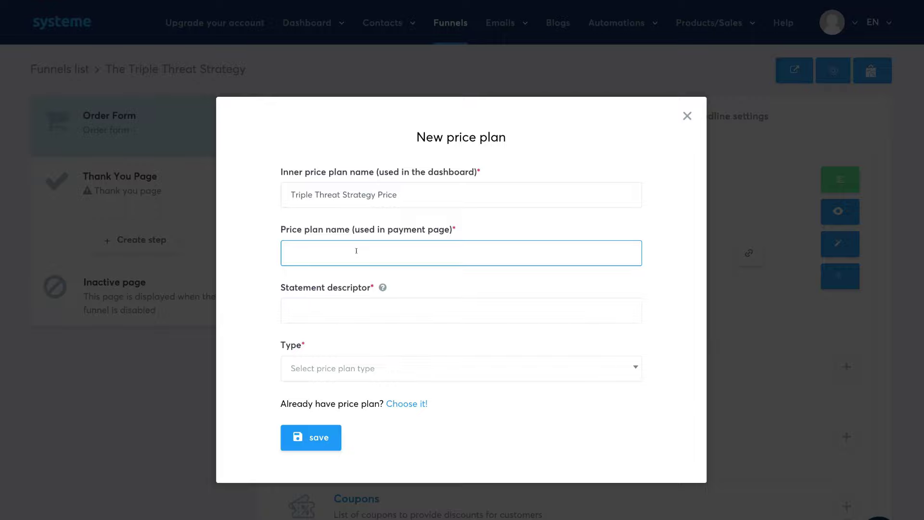
type("Triple Threat Strategy - Price Plan")
left_click(339, 309)
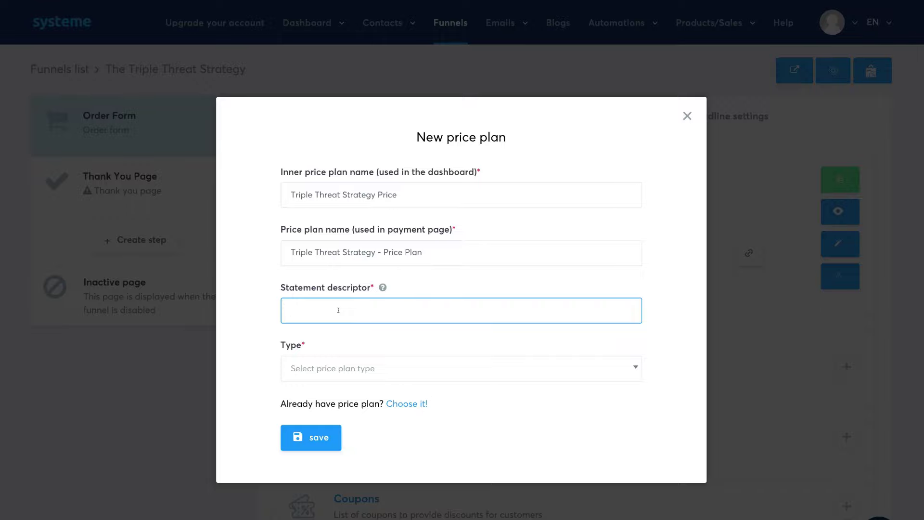
type("Triple Threat Strategy")
Make the price plan One shot with a payment amount of $97, then save the plan and the order form step.
left_click(343, 365)
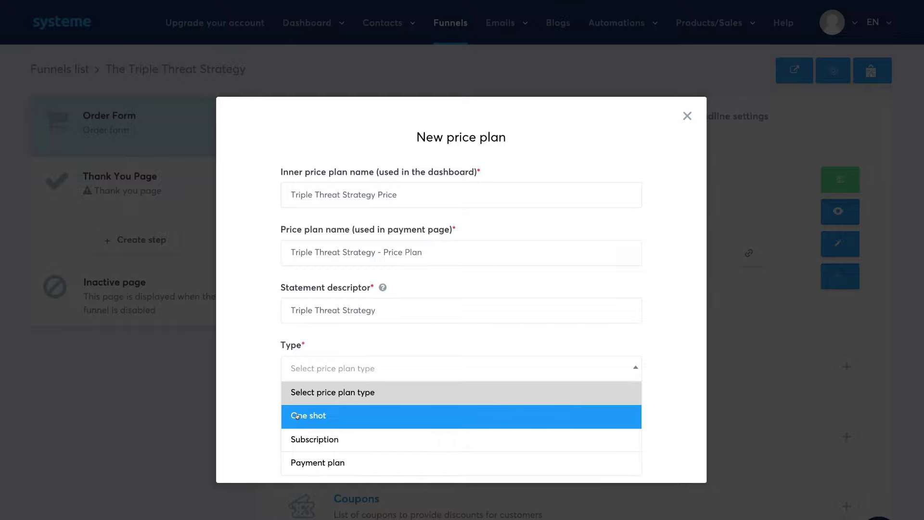
left_click(336, 414)
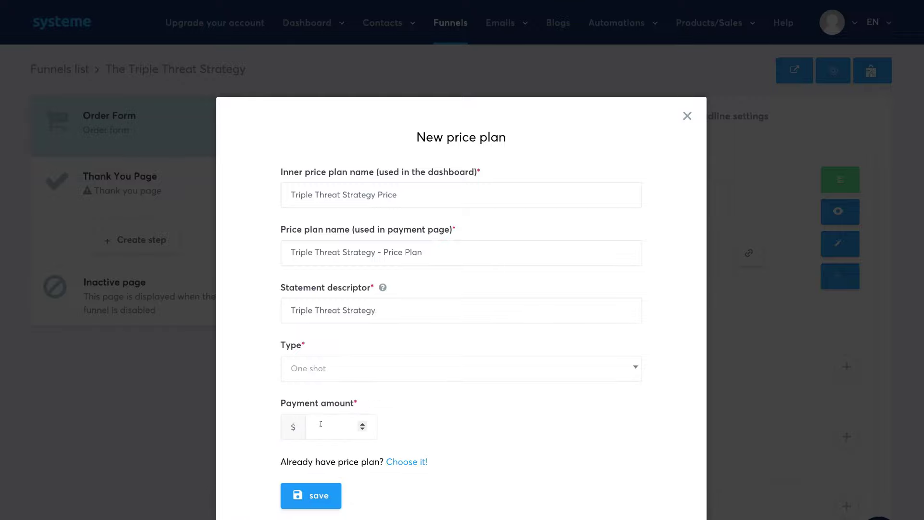
left_click(320, 423)
type("97")
left_click(315, 493)
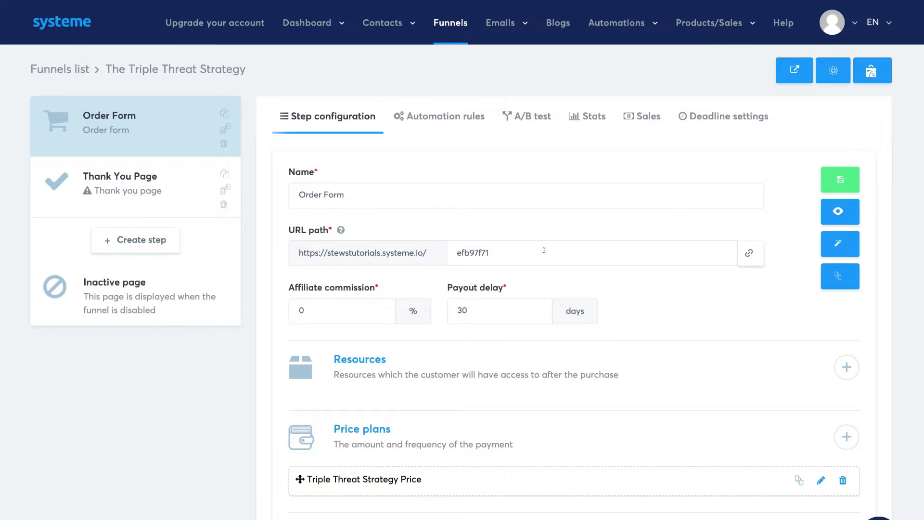
left_click(841, 181)
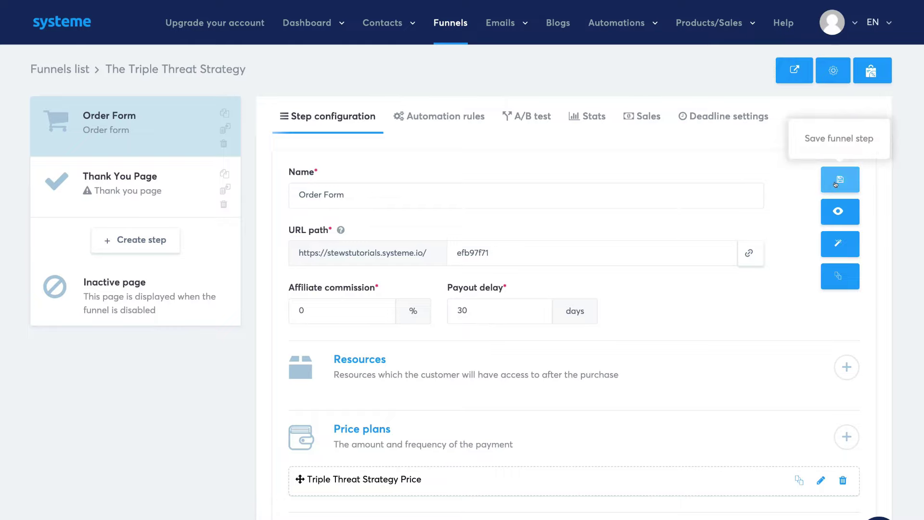
left_click(847, 182)
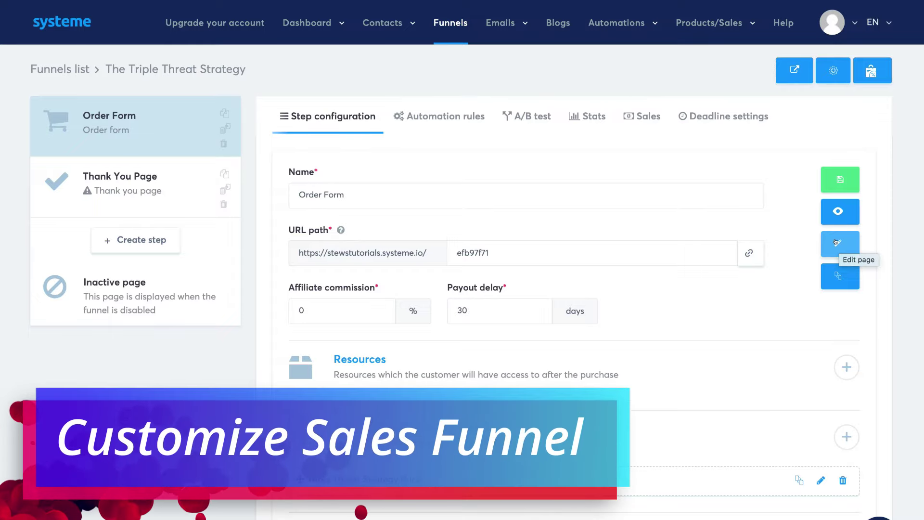
Examine the order form page in the page editor, from contact information to payment confirmation, and exit the editor.
left_click(835, 242)
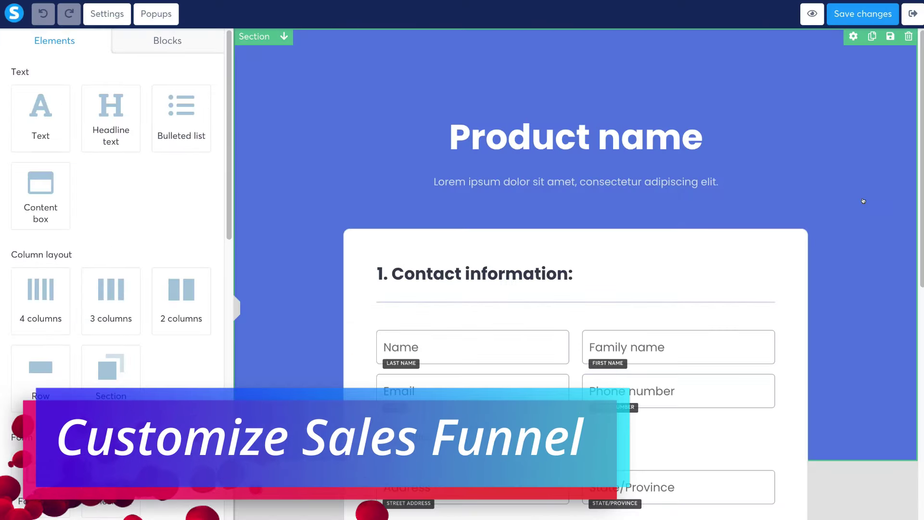
scroll(863, 201, "down", 6)
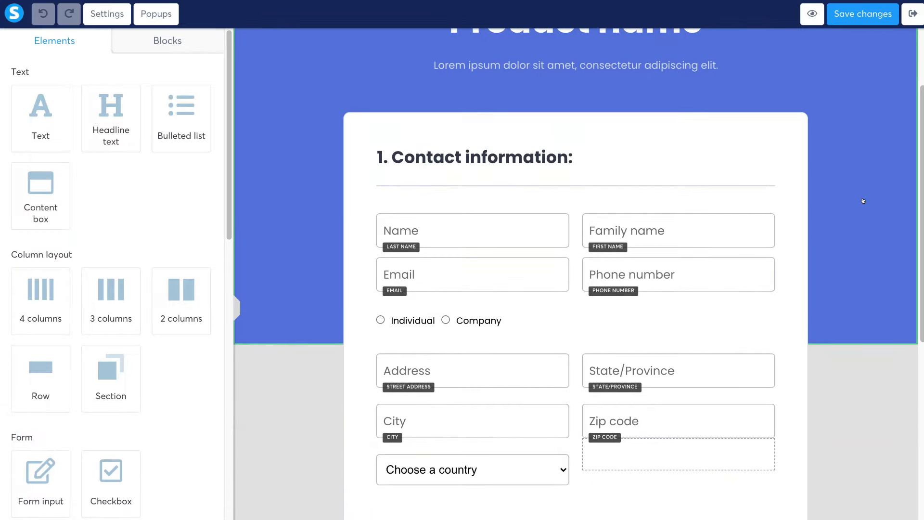
scroll(863, 201, "down", 3)
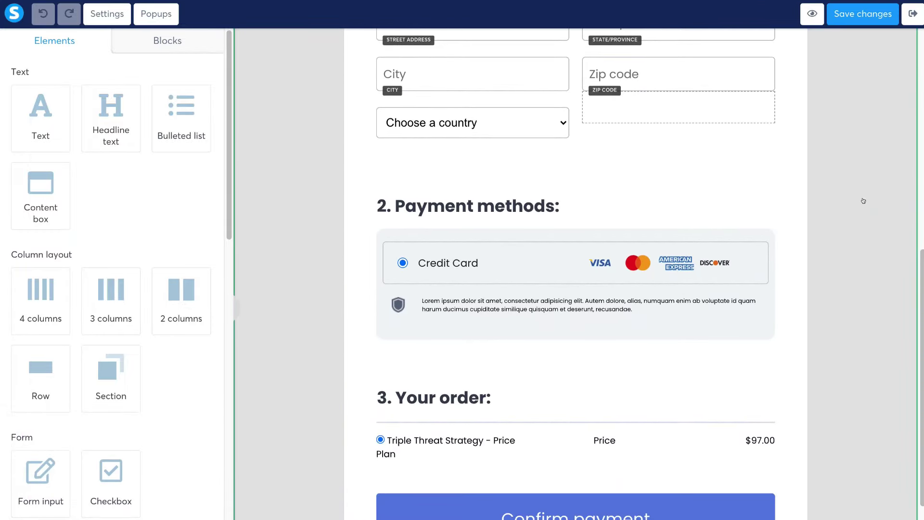
scroll(863, 201, "up", 8)
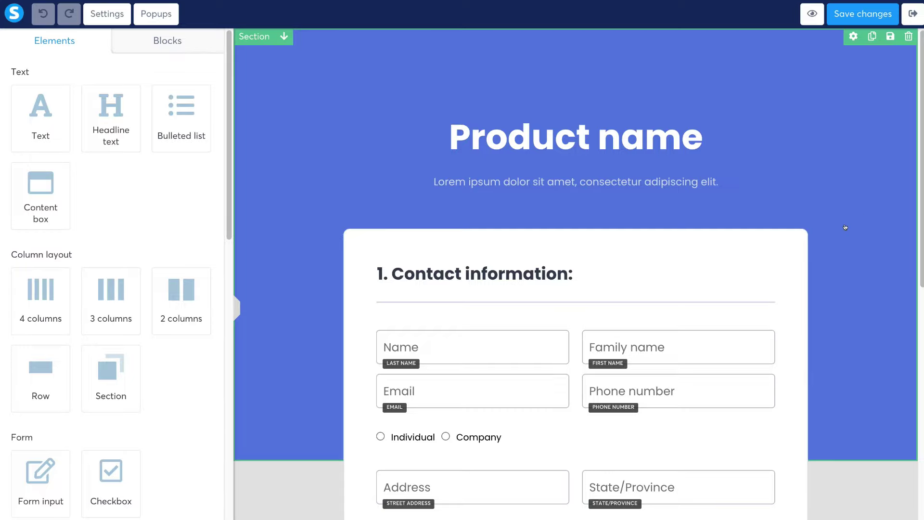
scroll(845, 227, "down", 10)
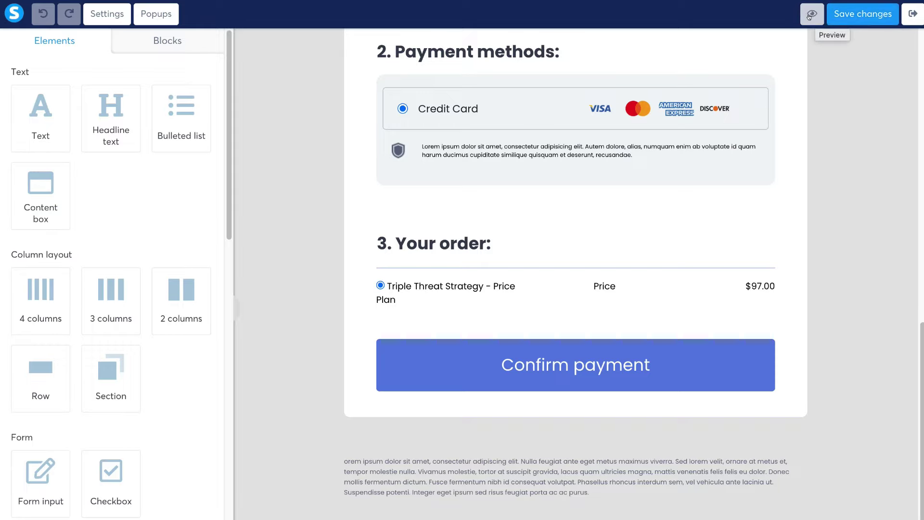
left_click(911, 14)
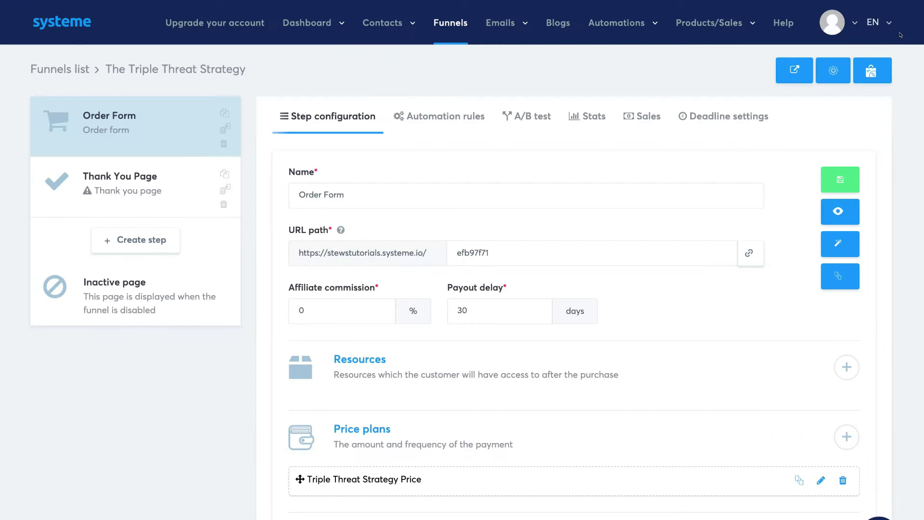
Apply the "Thank you for your order!" template with the blue thumbs-up header to the Thank You Page step.
left_click(172, 182)
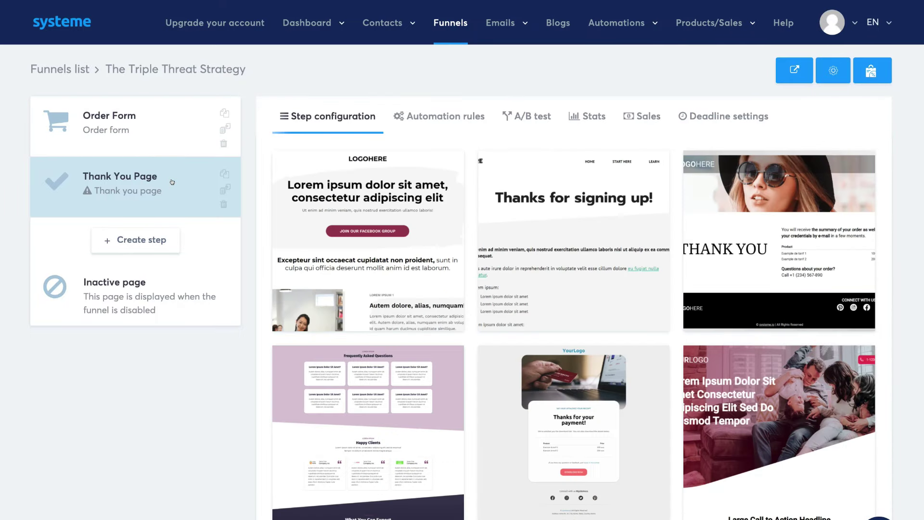
mouse_move(379, 217)
scroll(379, 217, "down", 7)
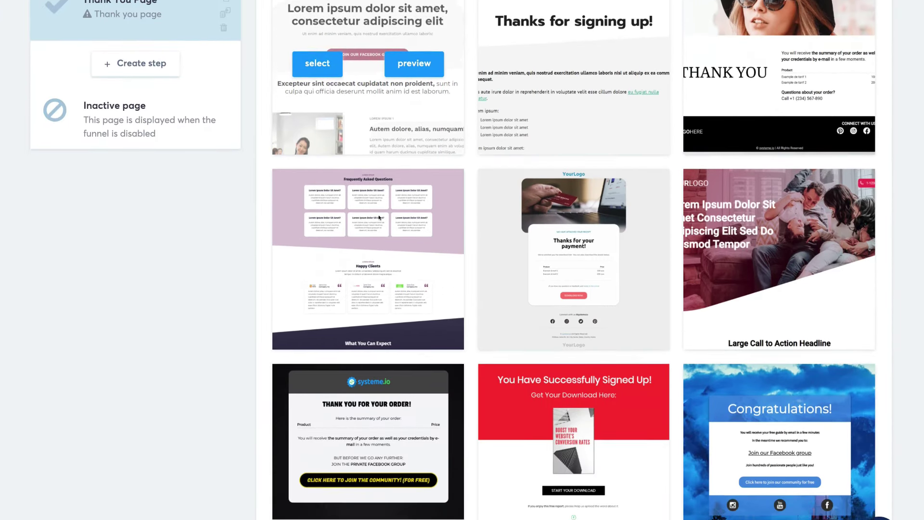
scroll(575, 289, "down", 1)
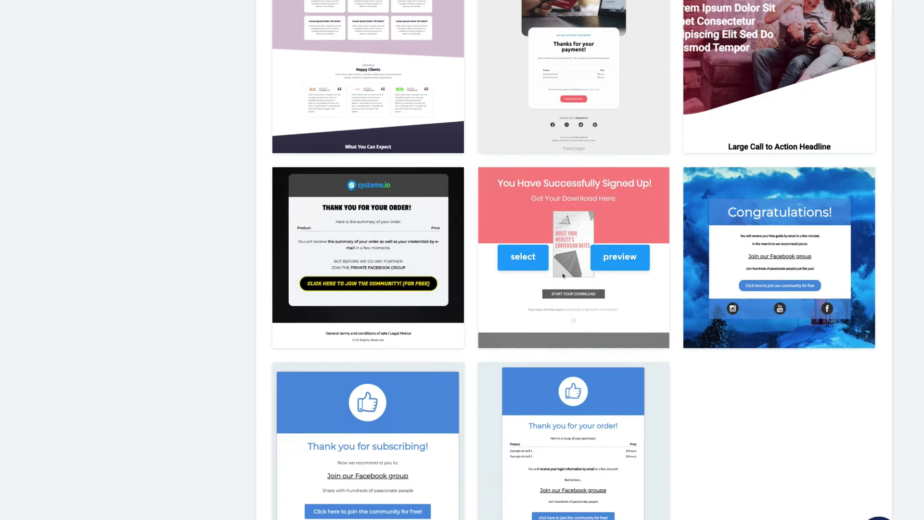
mouse_move(580, 413)
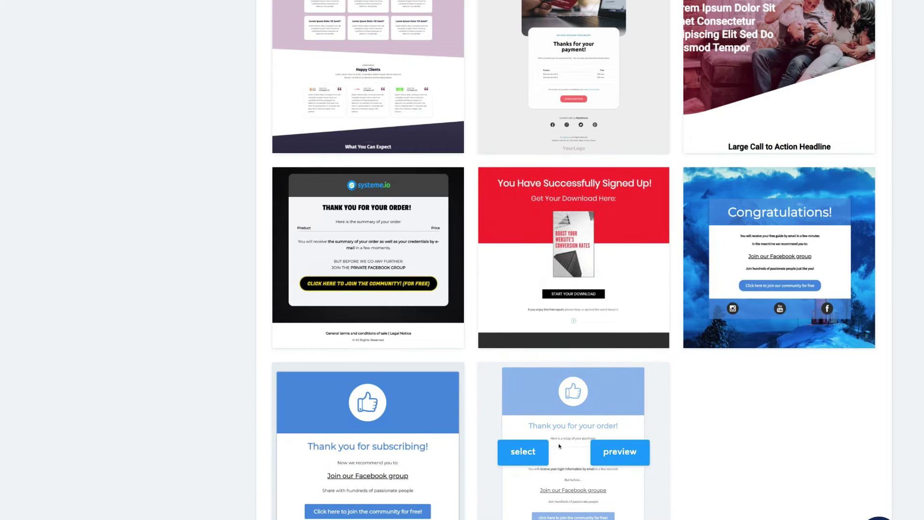
left_click(531, 452)
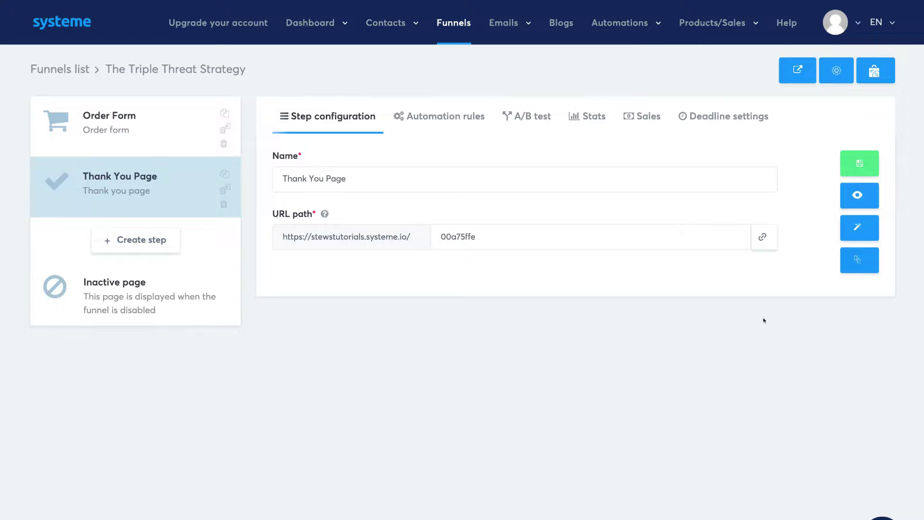